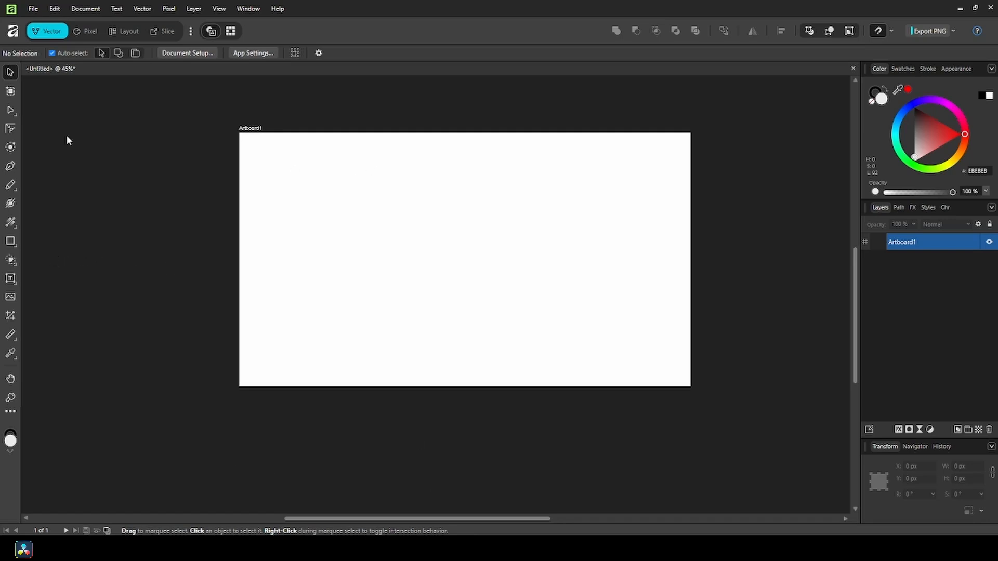
# - Draw a rectangle and fit it exactly over the whole artboard at 1920 × 1080 px
pyautogui.click(19, 246)
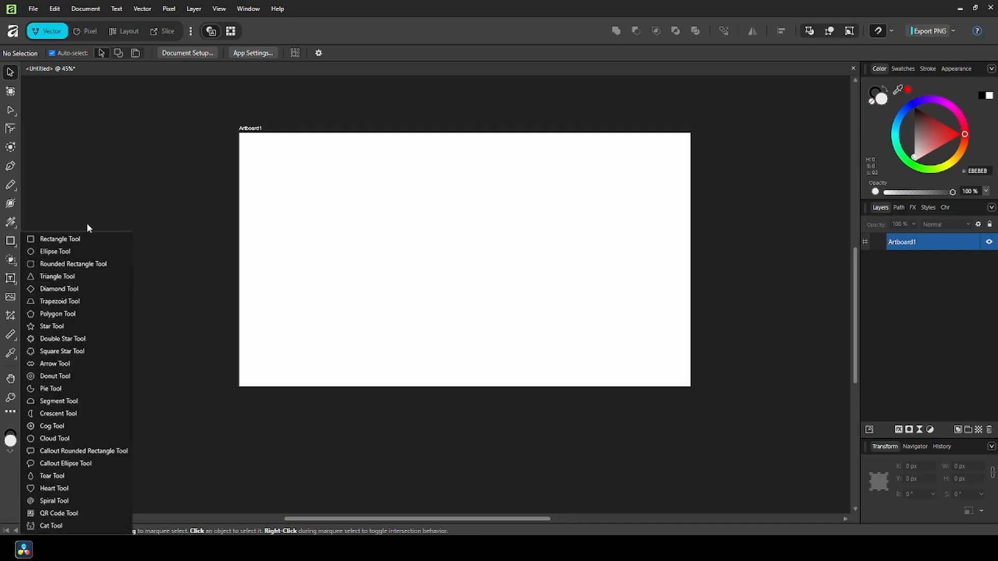
pyautogui.click(60, 239)
pyautogui.moveTo(345, 175); pyautogui.dragTo(594, 321)
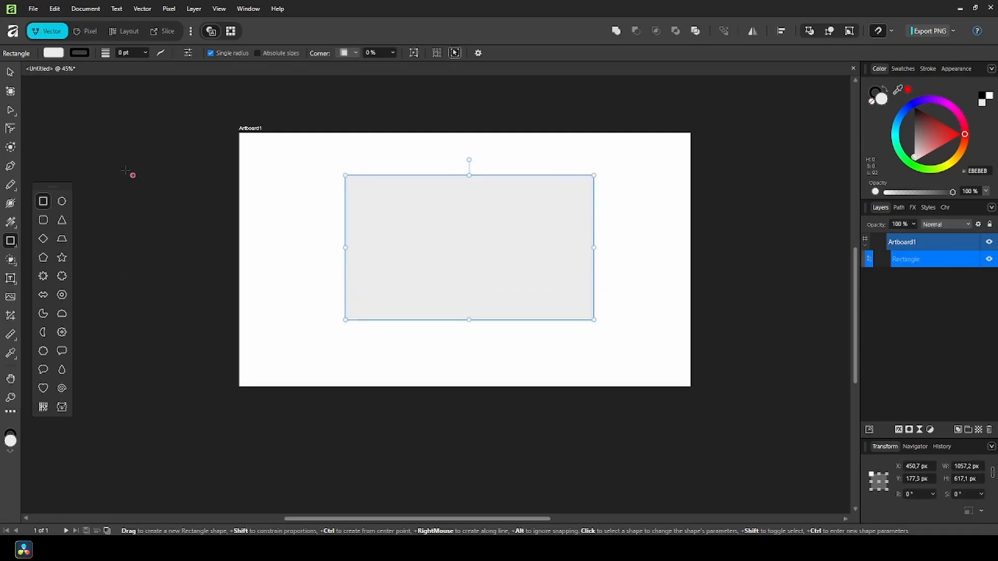
pyautogui.click(10, 74)
pyautogui.moveTo(497, 249); pyautogui.dragTo(383, 196)
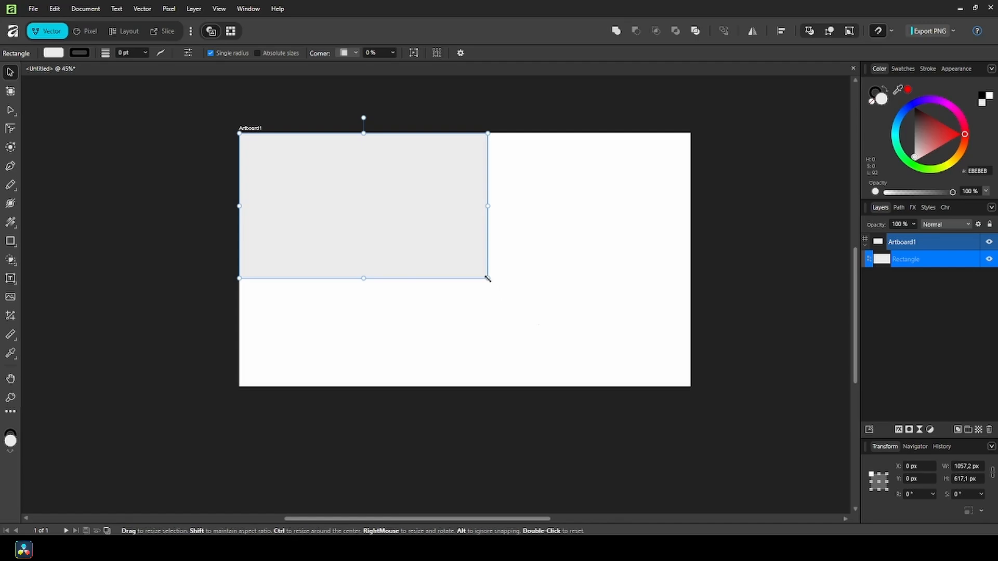
pyautogui.moveTo(488, 279); pyautogui.dragTo(690, 387)
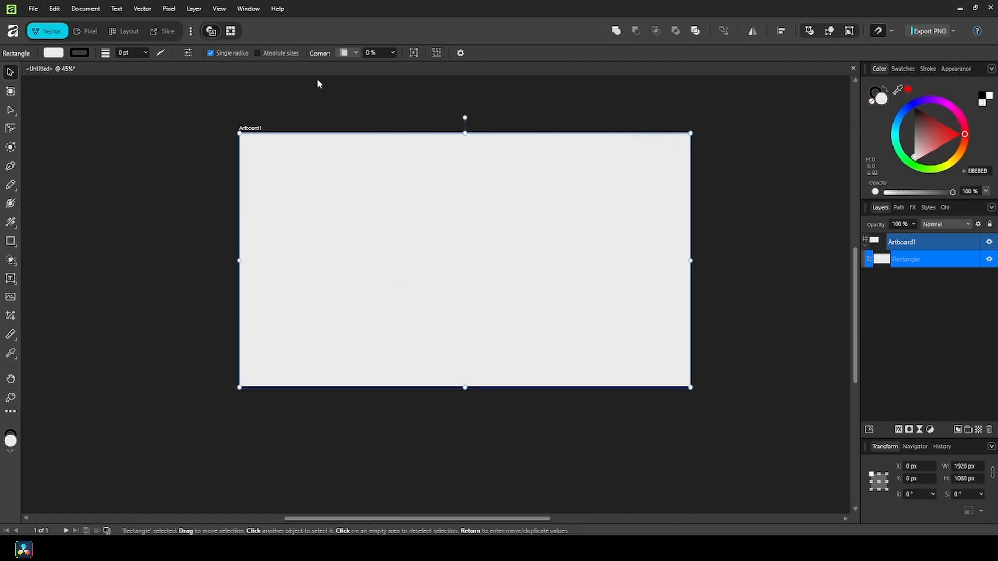
# - Round the rectangle's corners with a radius of 7 %
pyautogui.click(356, 53)
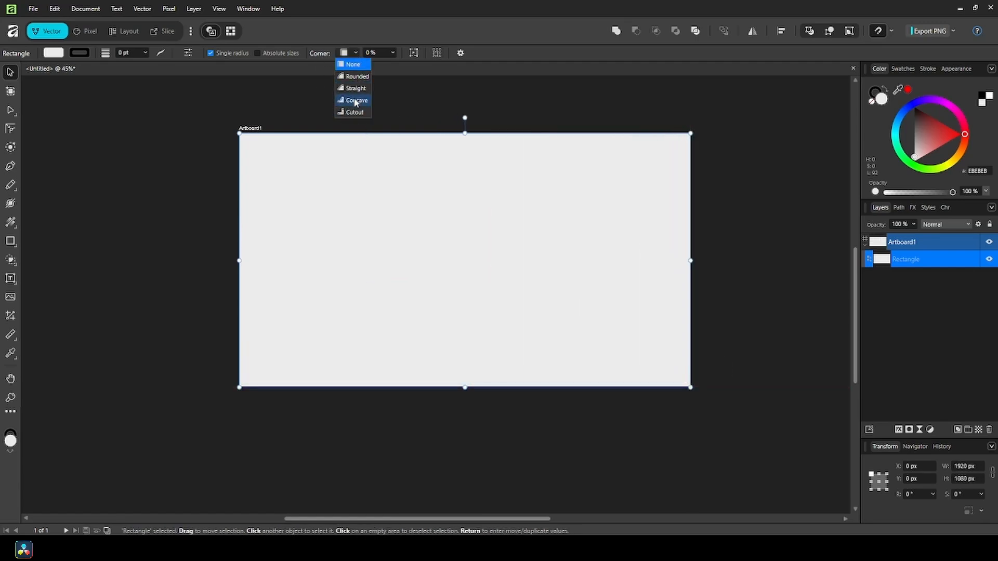
pyautogui.click(356, 76)
pyautogui.click(419, 52)
pyautogui.moveTo(419, 65); pyautogui.dragTo(410, 67)
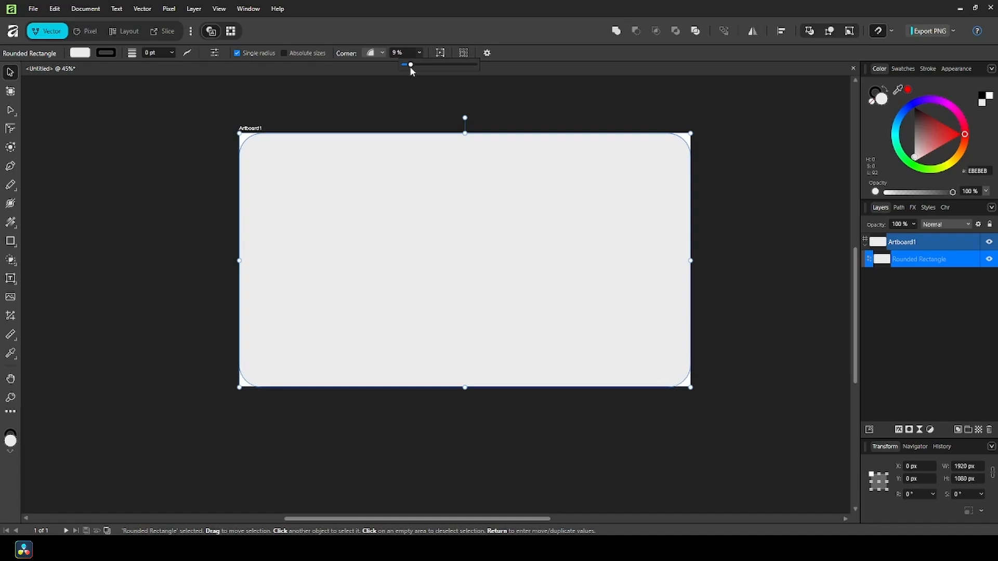
pyautogui.click(182, 229)
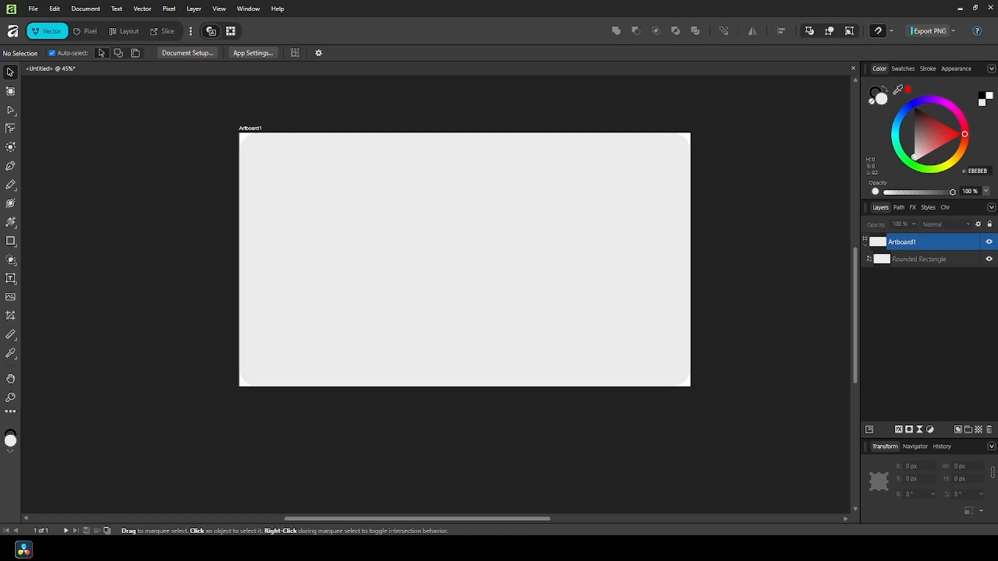
# - Place benny.png on the artboard, scale it to about 506 px square and position it vertically centred near the artboard's left edge
pyautogui.moveTo(271, 317); pyautogui.dragTo(475, 305)
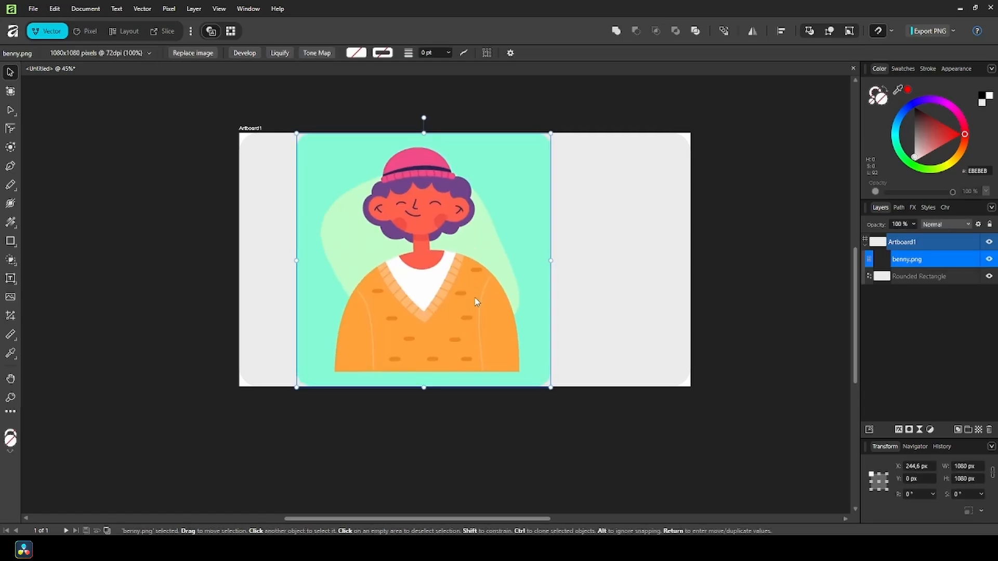
pyautogui.moveTo(550, 133); pyautogui.dragTo(480, 204)
pyautogui.moveTo(442, 302); pyautogui.dragTo(416, 265)
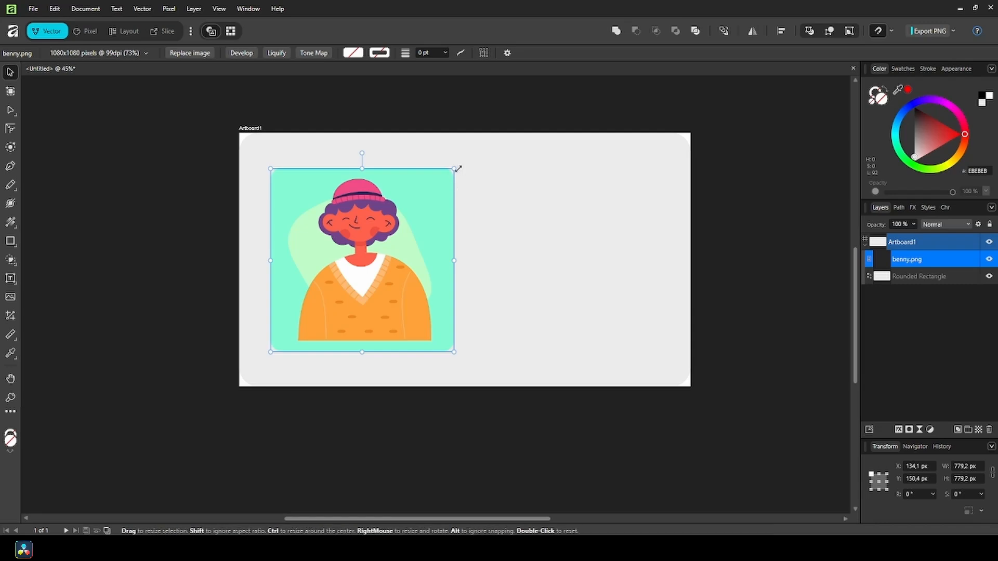
pyautogui.moveTo(455, 168); pyautogui.dragTo(416, 205)
pyautogui.moveTo(378, 279); pyautogui.dragTo(378, 256)
pyautogui.click(460, 301)
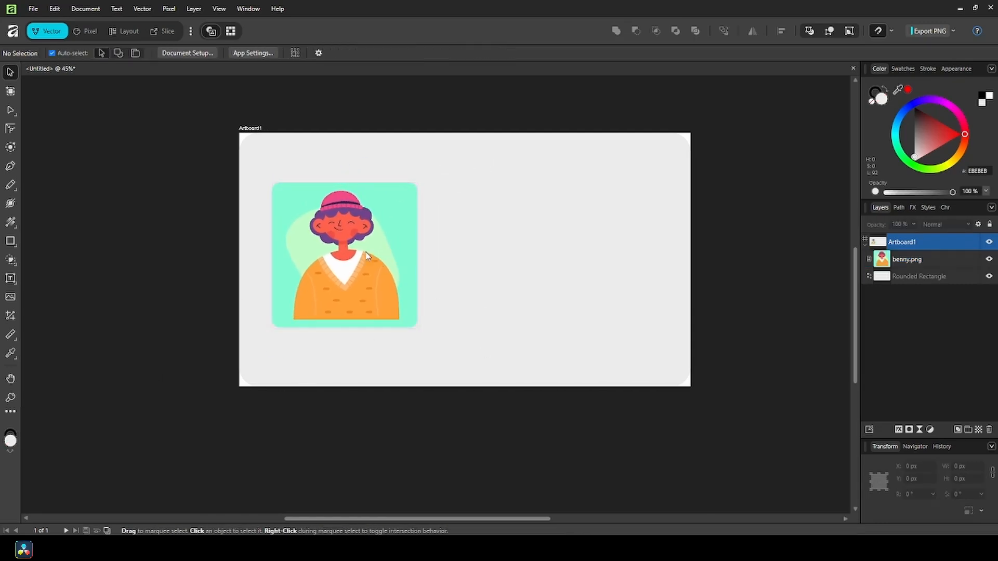
pyautogui.click(404, 204)
pyautogui.moveTo(422, 180); pyautogui.dragTo(396, 207)
pyautogui.moveTo(364, 264); pyautogui.dragTo(358, 256)
pyautogui.click(357, 432)
pyautogui.click(597, 327)
# - Rename the rounded rectangle's layer as "bacckground"
pyautogui.click(906, 259)
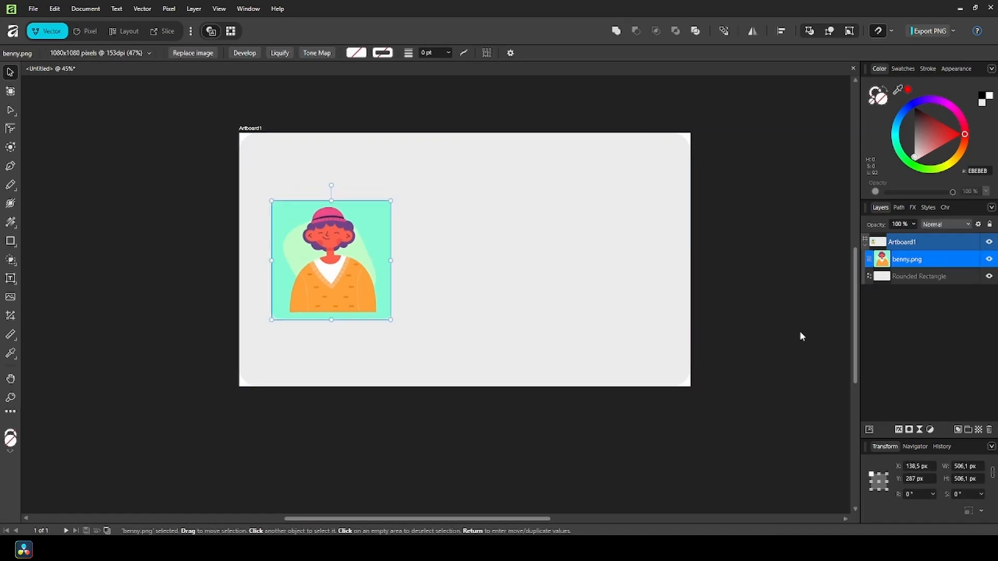
pyautogui.doubleClick(919, 276)
pyautogui.write('background')
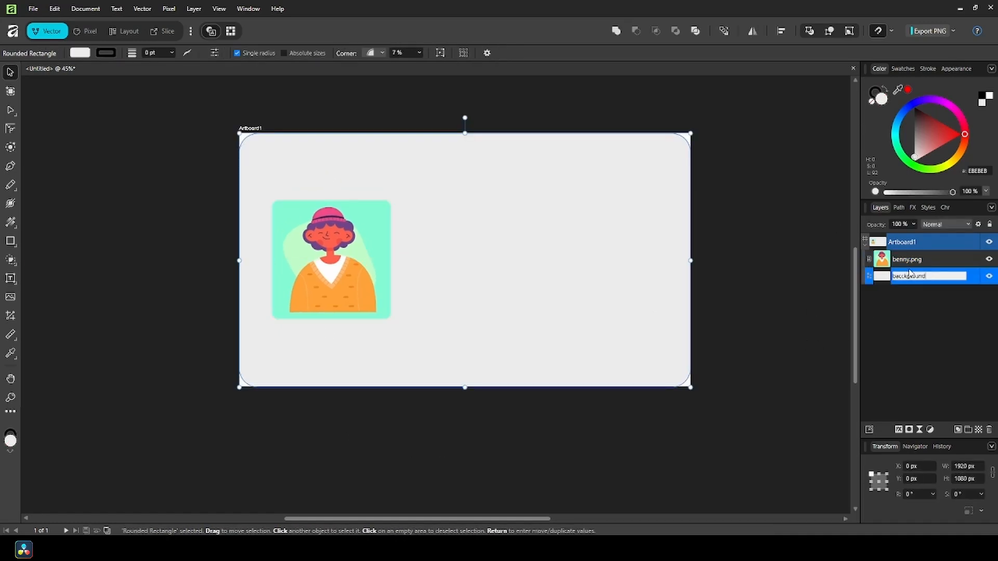
pyautogui.click(914, 345)
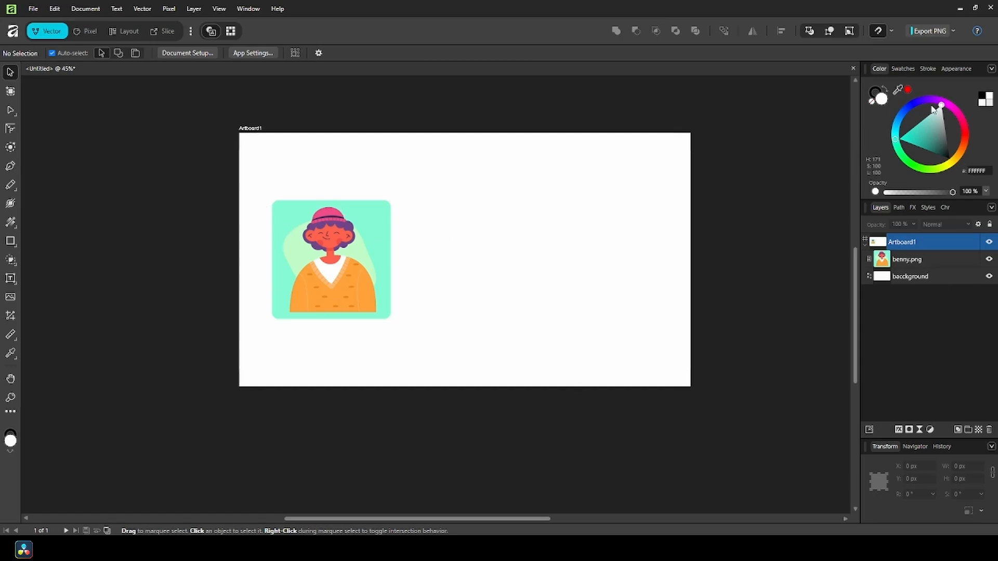
# - Recolour the rounded rectangle's fill to turquoise 46E5D4
pyautogui.moveTo(931, 118); pyautogui.dragTo(921, 122)
pyautogui.moveTo(920, 124)
pyautogui.mouseDown()
pyautogui.moveTo(929, 124)
pyautogui.moveTo(896, 143)
pyautogui.moveTo(916, 130)
pyautogui.mouseUp()
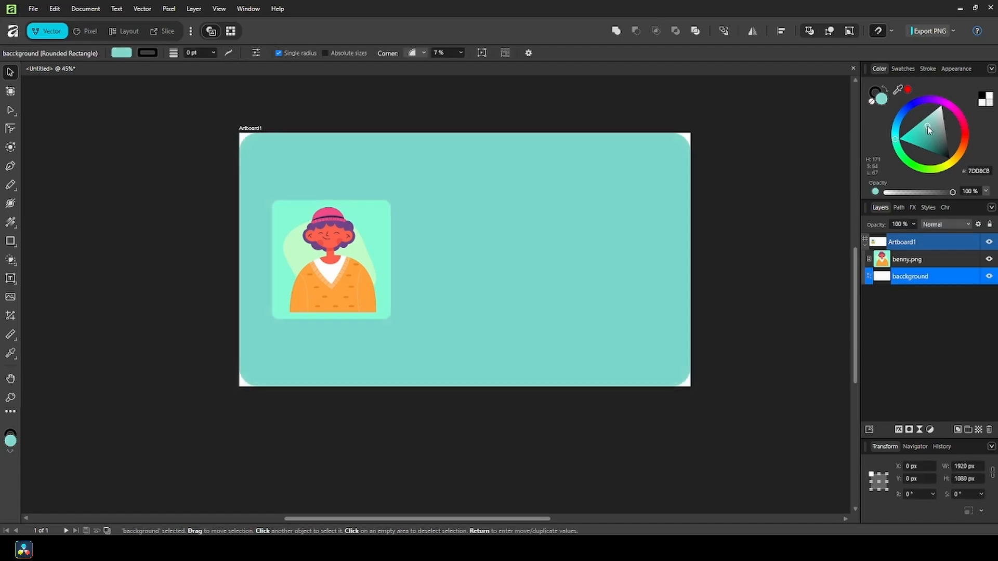
pyautogui.click(662, 460)
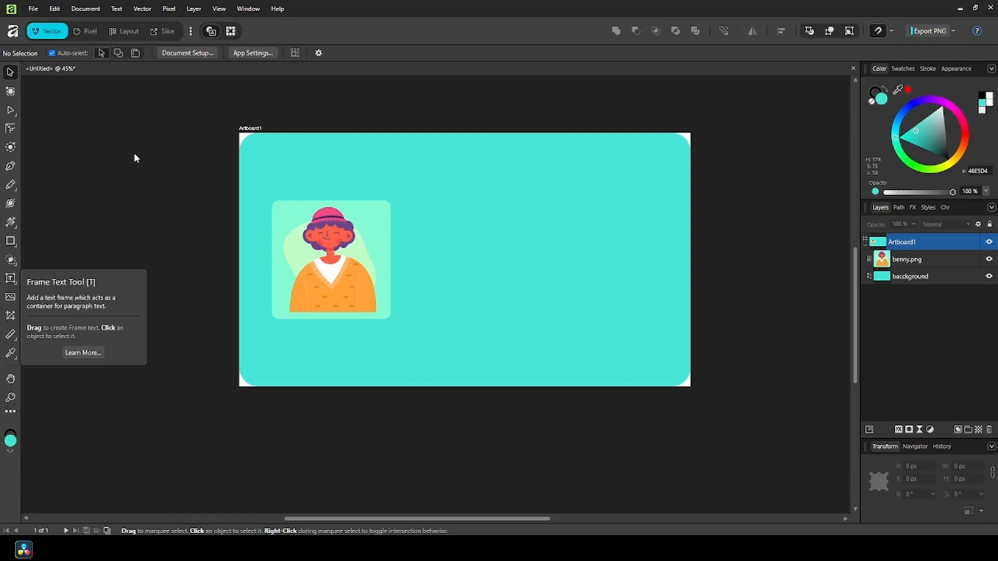
# - Add the character's name as artistic text on the empty area beside the portrait
pyautogui.press('t')
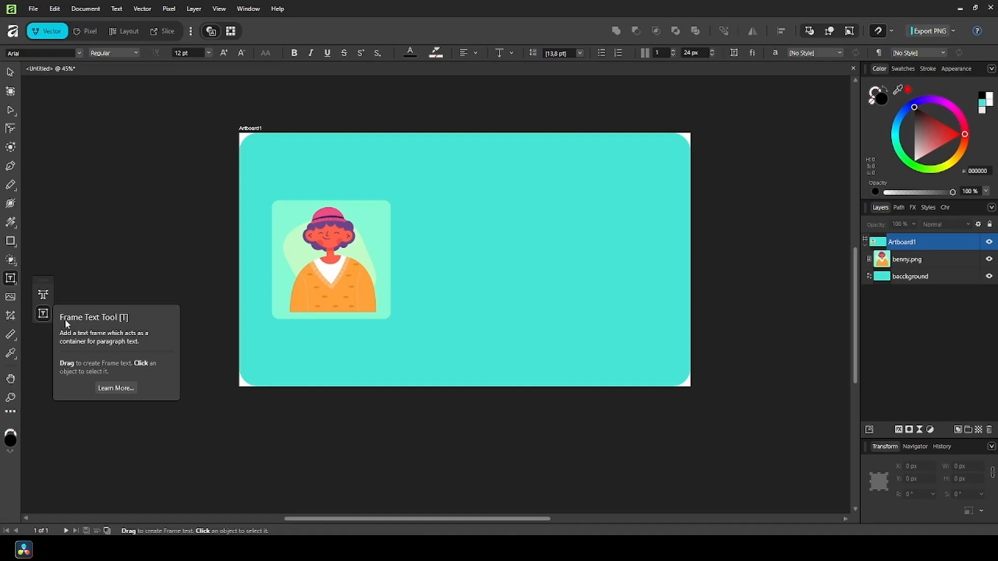
pyautogui.click(44, 300)
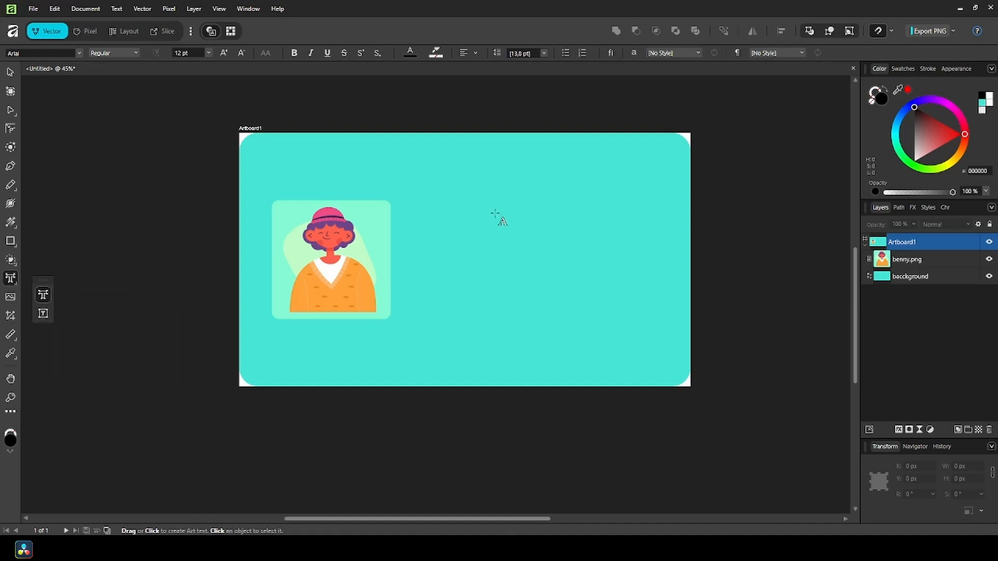
pyautogui.click(457, 217)
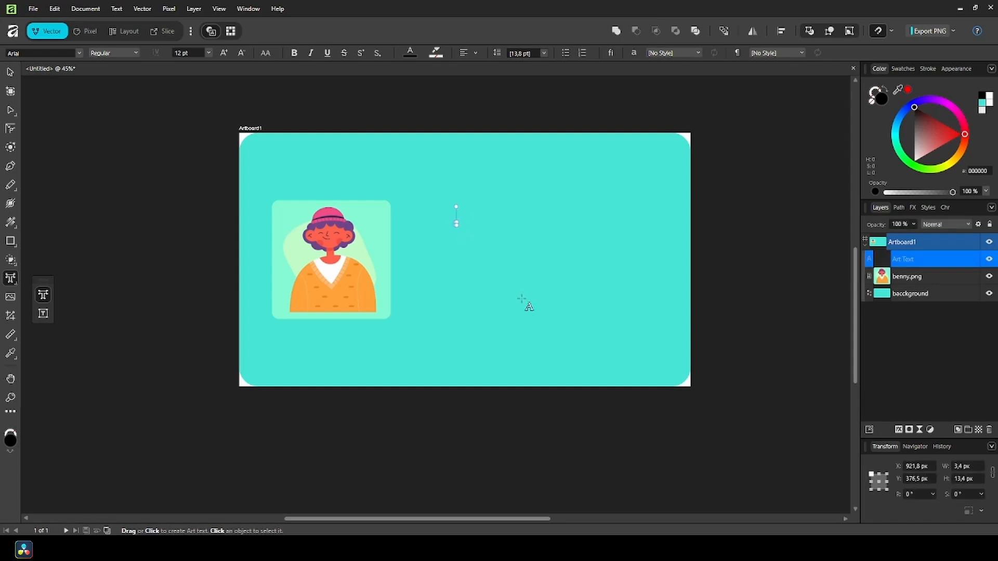
pyautogui.write('Benny B')
pyautogui.press('Escape')
# - Enlarge the name text to about 897 px wide and position it to the right of the portrait
pyautogui.click(13, 72)
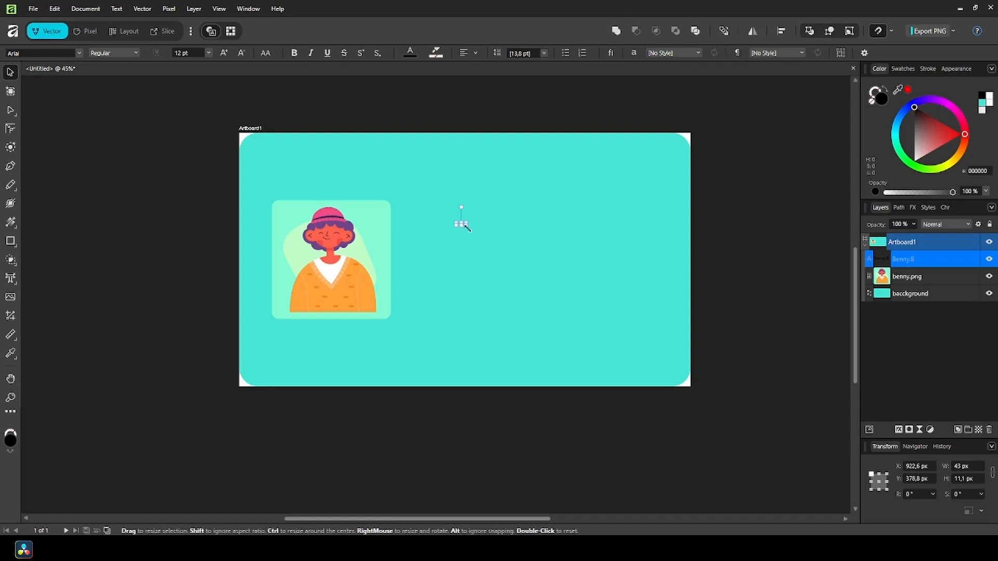
pyautogui.moveTo(463, 225); pyautogui.dragTo(628, 341)
pyautogui.moveTo(582, 244); pyautogui.dragTo(557, 233)
pyautogui.moveTo(619, 212); pyautogui.dragTo(641, 205)
pyautogui.moveTo(584, 226); pyautogui.dragTo(584, 234)
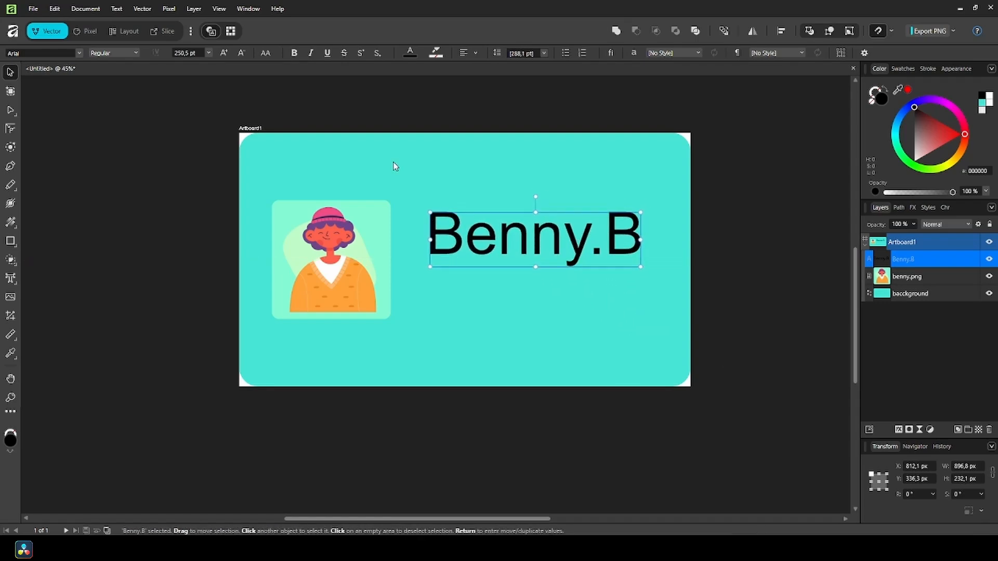
# - Change the name text's font to League Spartan Bold
pyautogui.click(81, 52)
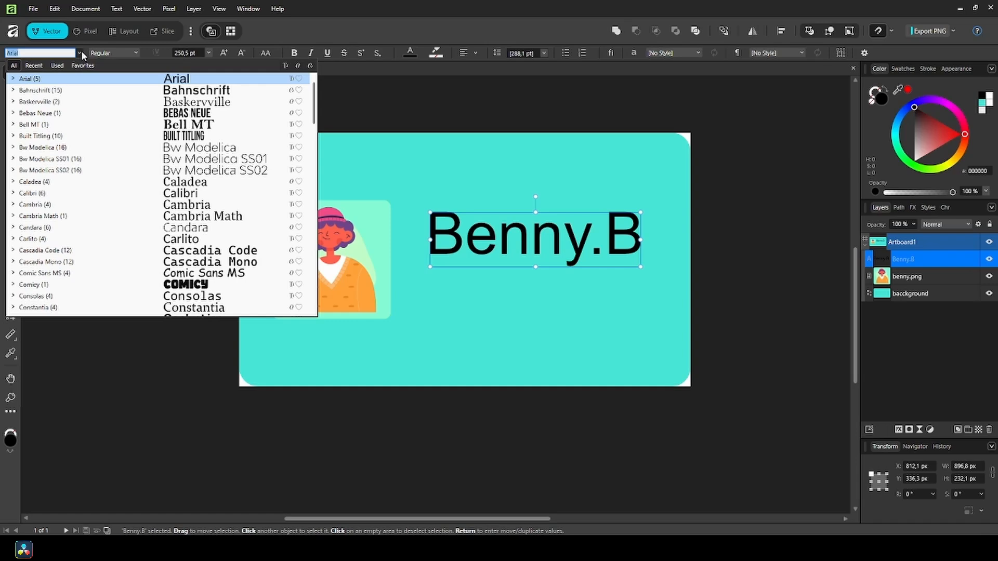
pyautogui.write('leagu')
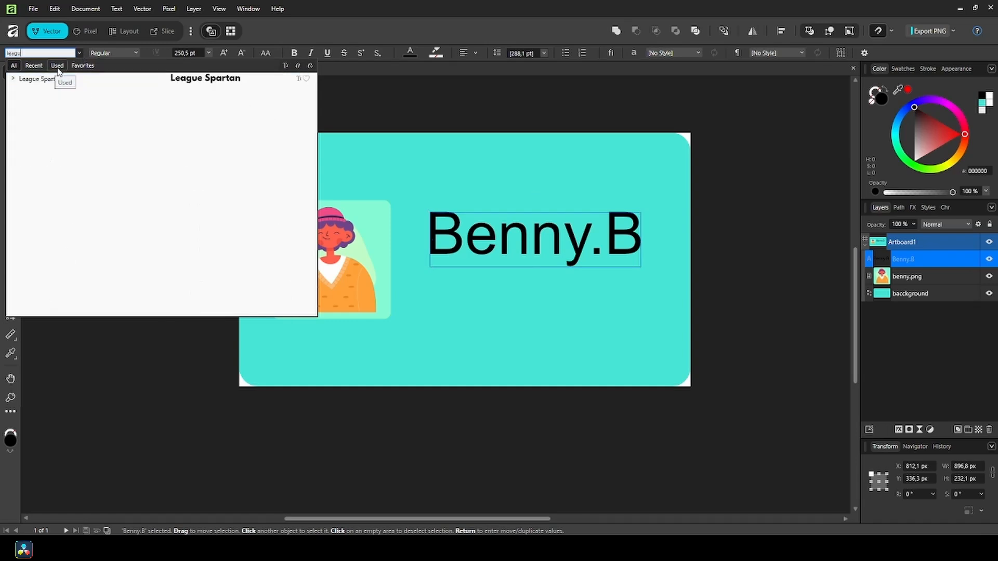
pyautogui.click(56, 80)
pyautogui.moveTo(628, 247); pyautogui.dragTo(620, 248)
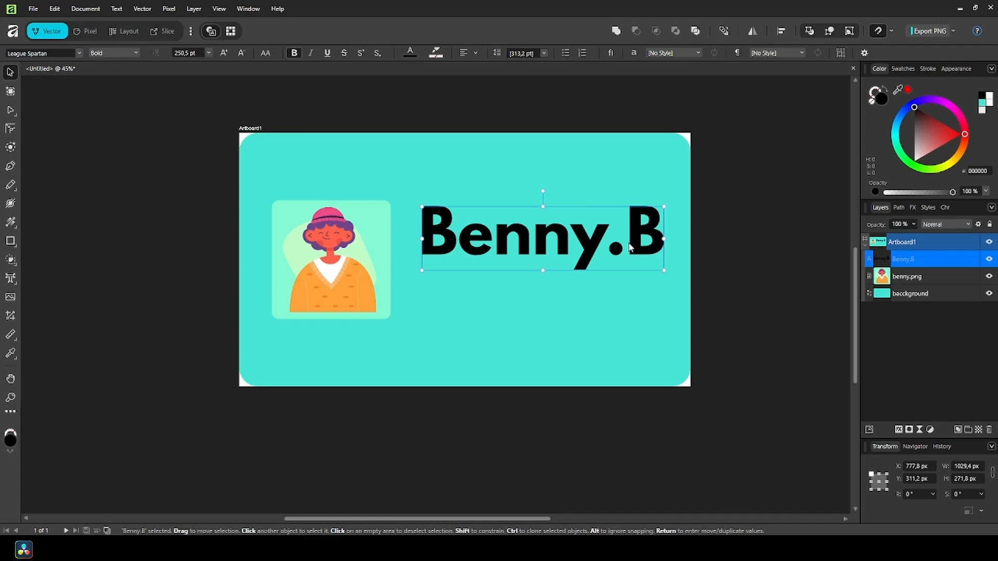
# - Fill the name text with white and give it a blue 4.7 pt outline
pyautogui.click(991, 95)
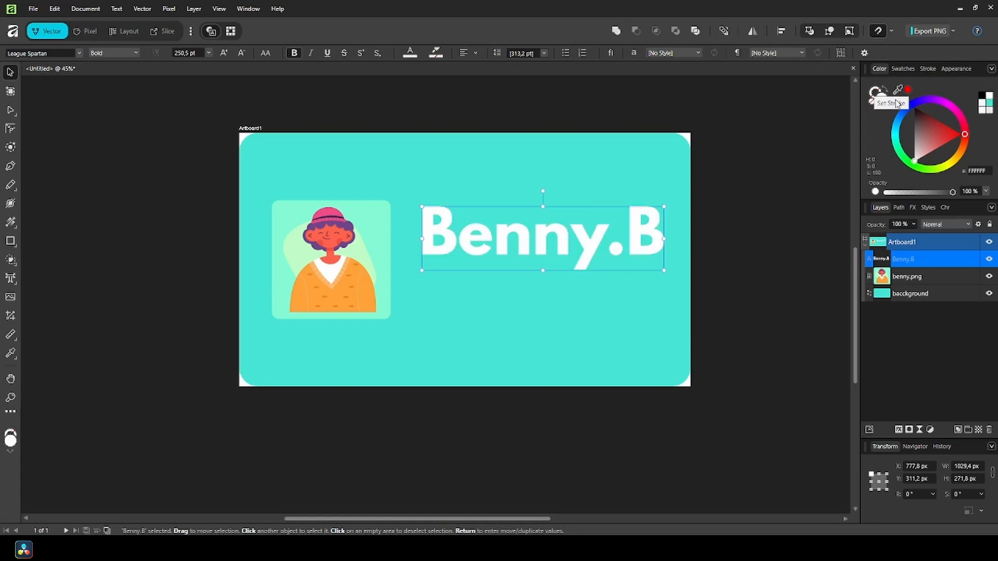
pyautogui.click(875, 91)
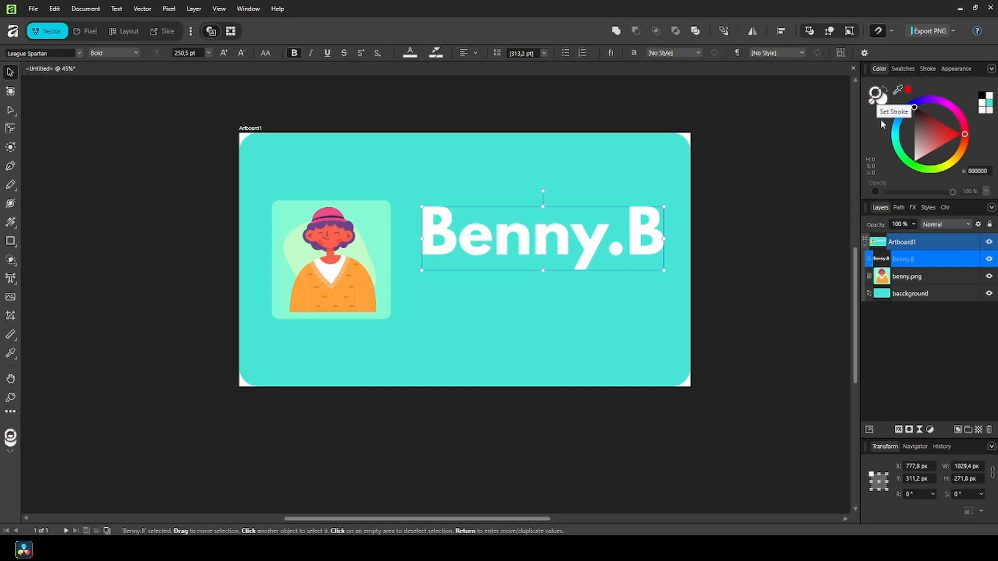
pyautogui.click(928, 68)
pyautogui.moveTo(909, 104); pyautogui.dragTo(915, 104)
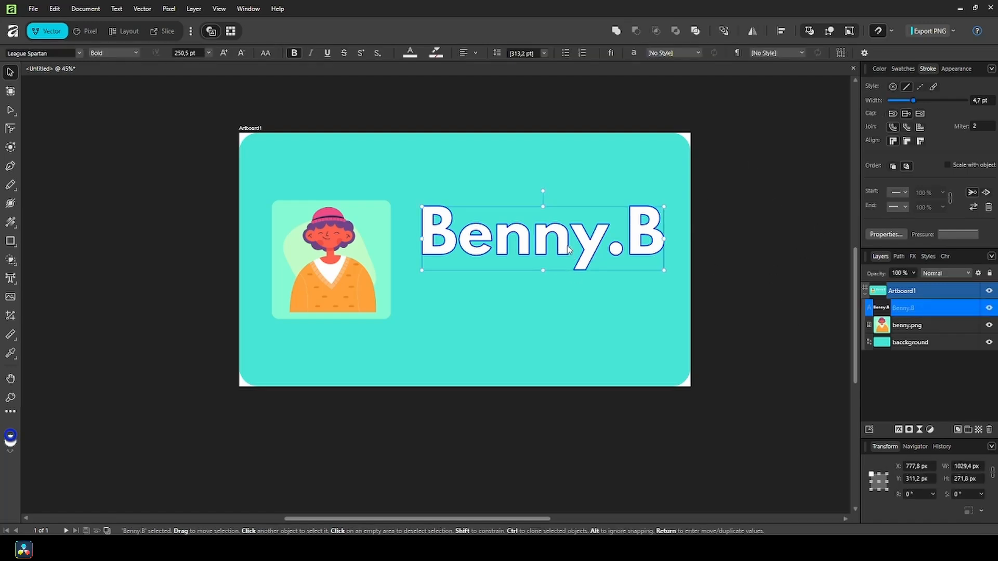
# - Duplicate the name text, place the copy directly below the original and shrink it to about 611 px wide
pyautogui.hotkey('ctrl', 'j')
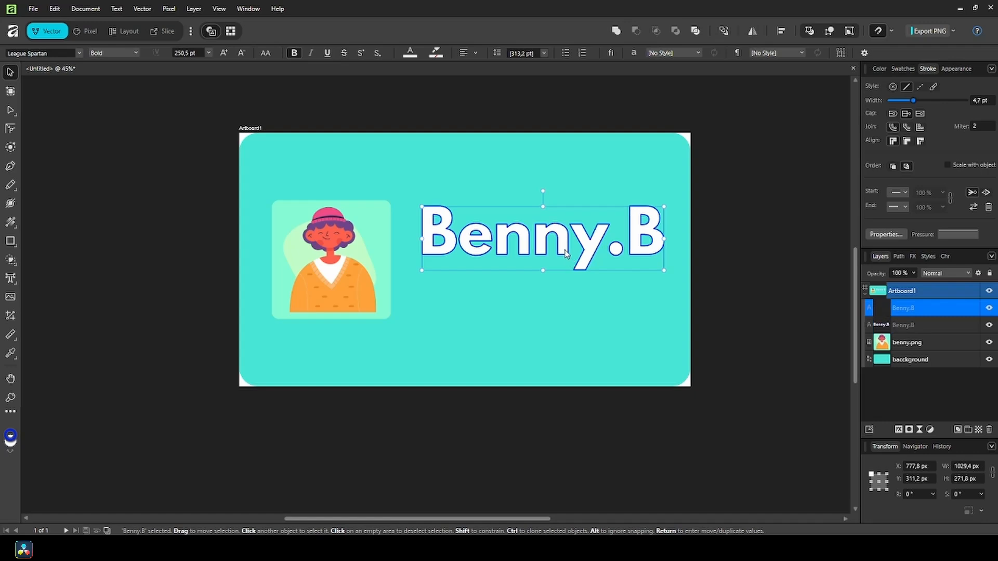
pyautogui.moveTo(564, 244); pyautogui.dragTo(564, 311)
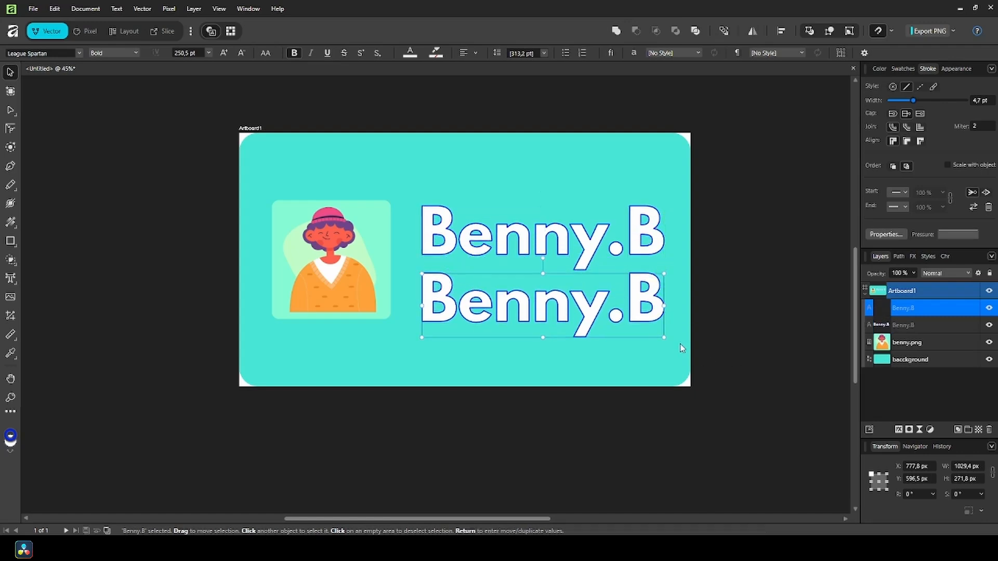
pyautogui.moveTo(664, 337)
pyautogui.mouseDown()
pyautogui.moveTo(581, 309)
pyautogui.moveTo(554, 284)
pyautogui.mouseUp()
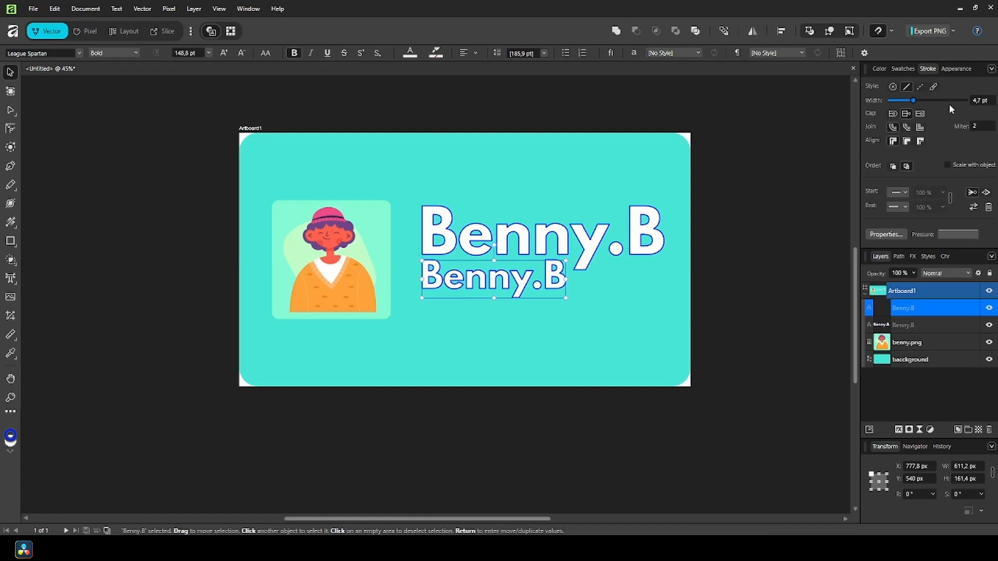
# - Swap the smaller text copy's fill and outline colours so its fill is blue, and remove its outline
pyautogui.click(879, 69)
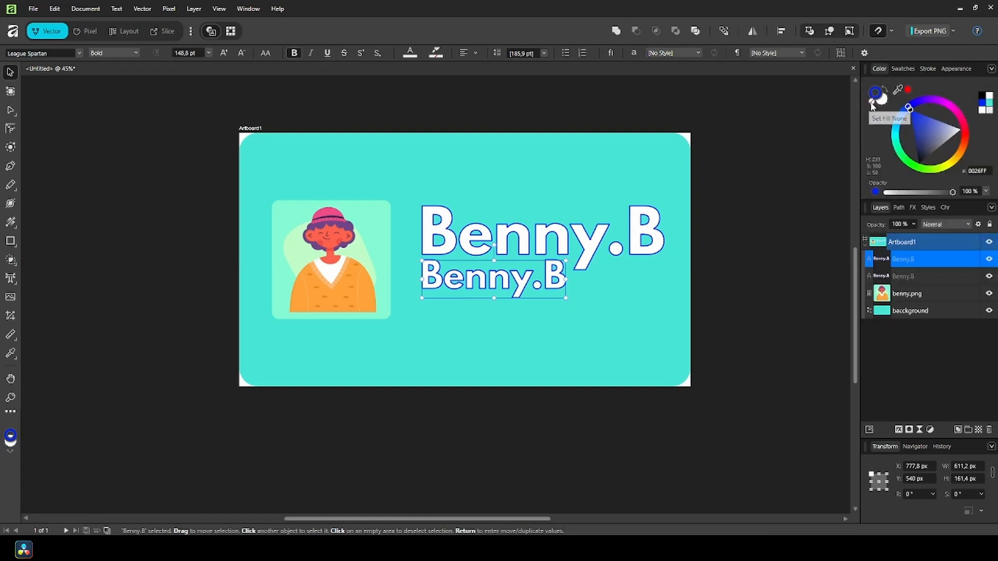
pyautogui.hotkey('shift', 'x')
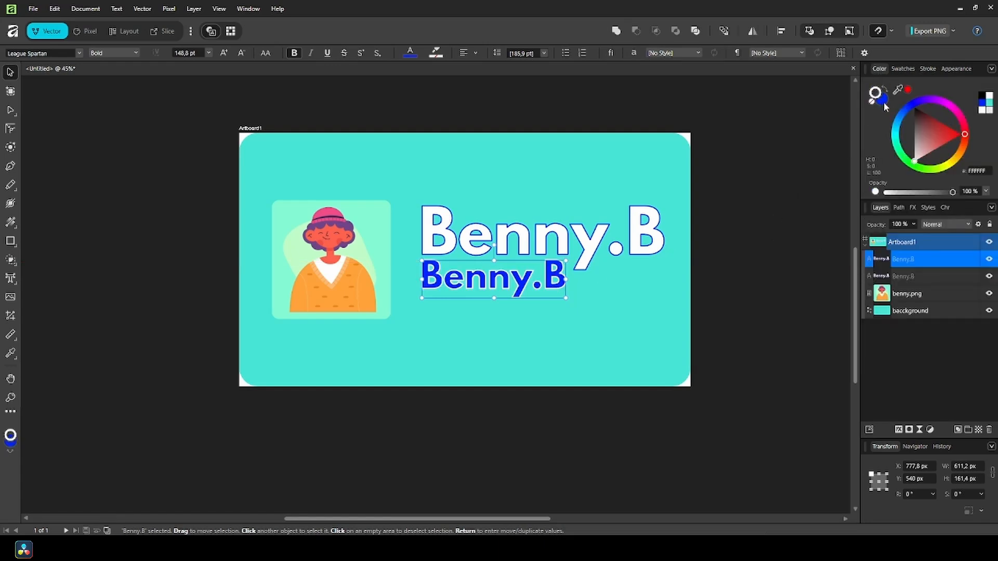
pyautogui.click(873, 102)
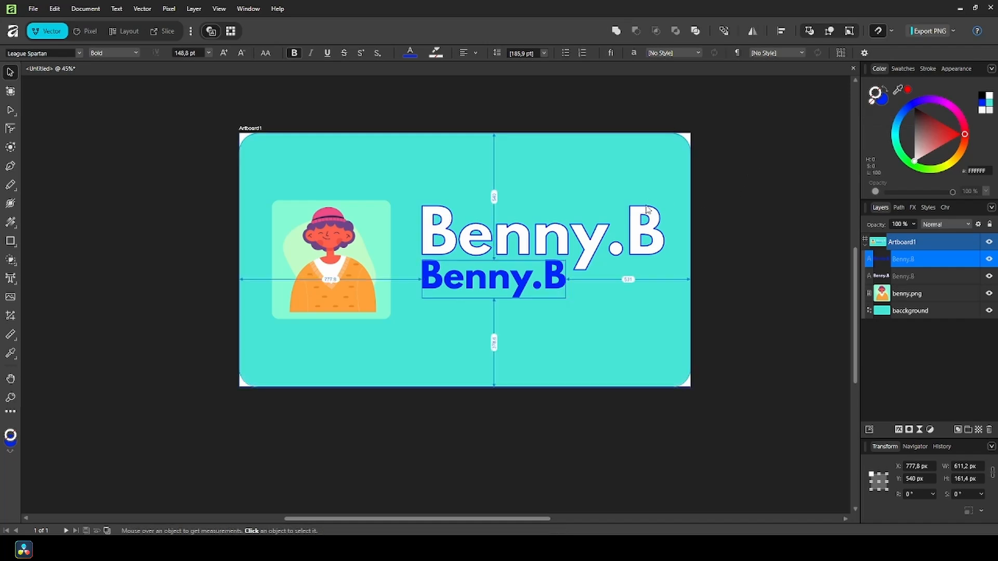
# - Replace the smaller blue text copy's wording with "The King of Mints"
pyautogui.scroll(3, 525, 294)
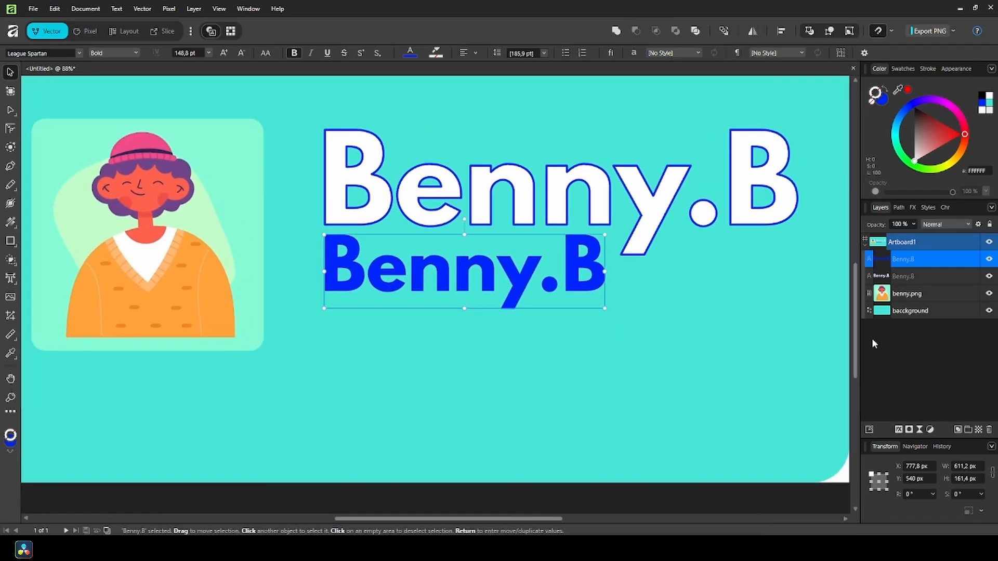
pyautogui.doubleClick(521, 274)
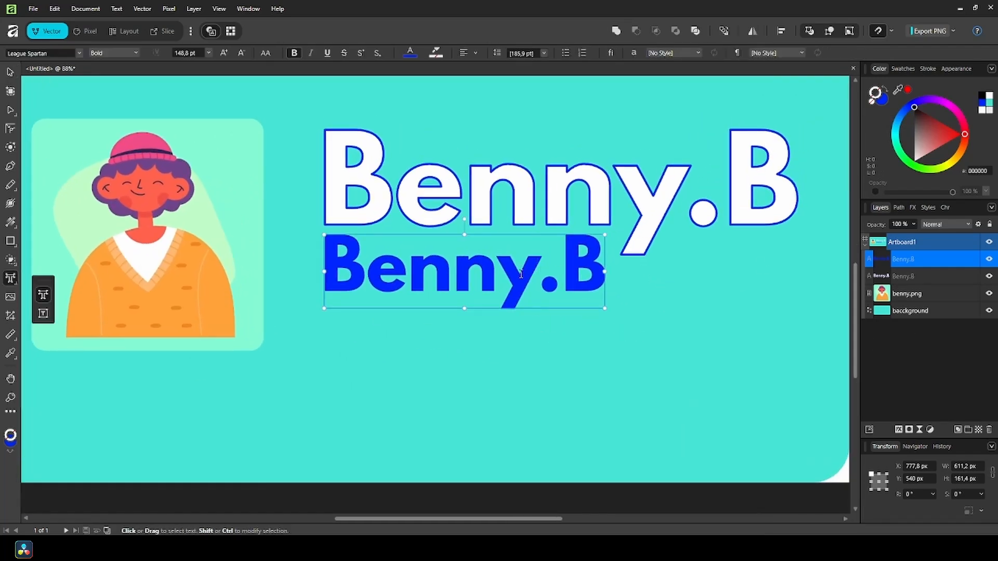
pyautogui.hotkey('ctrl', 'a')
pyautogui.write('The ')
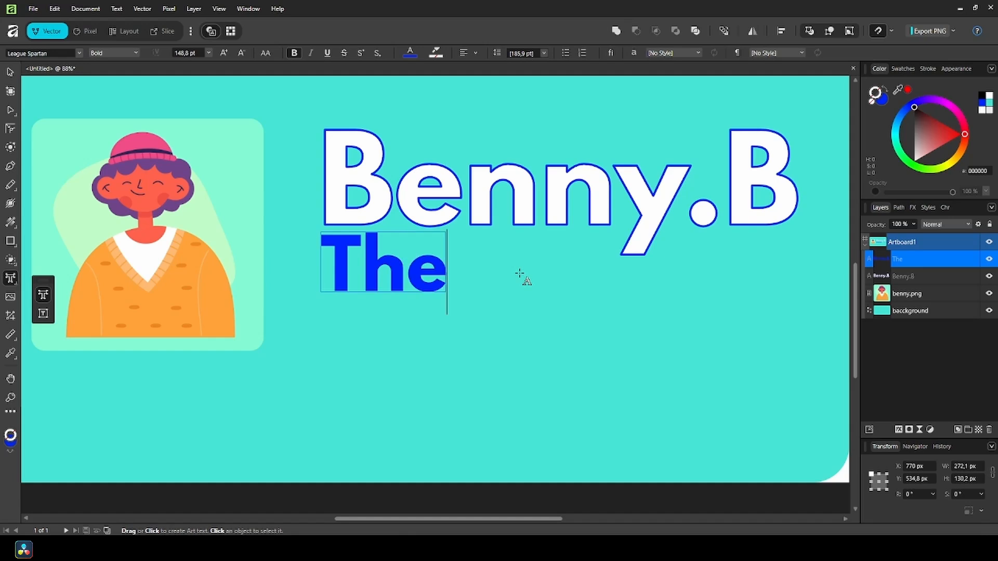
pyautogui.write('King ')
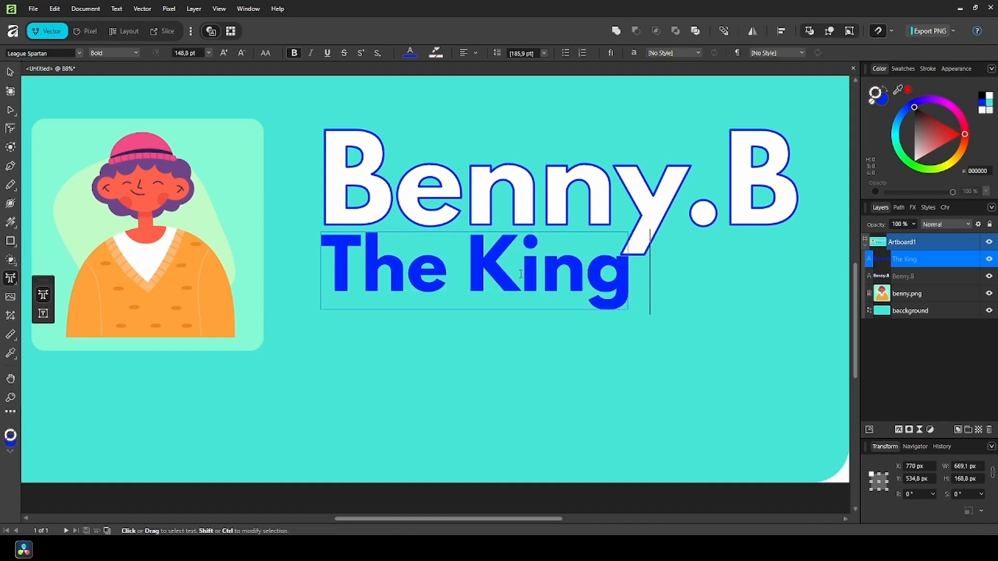
pyautogui.write('of Mints')
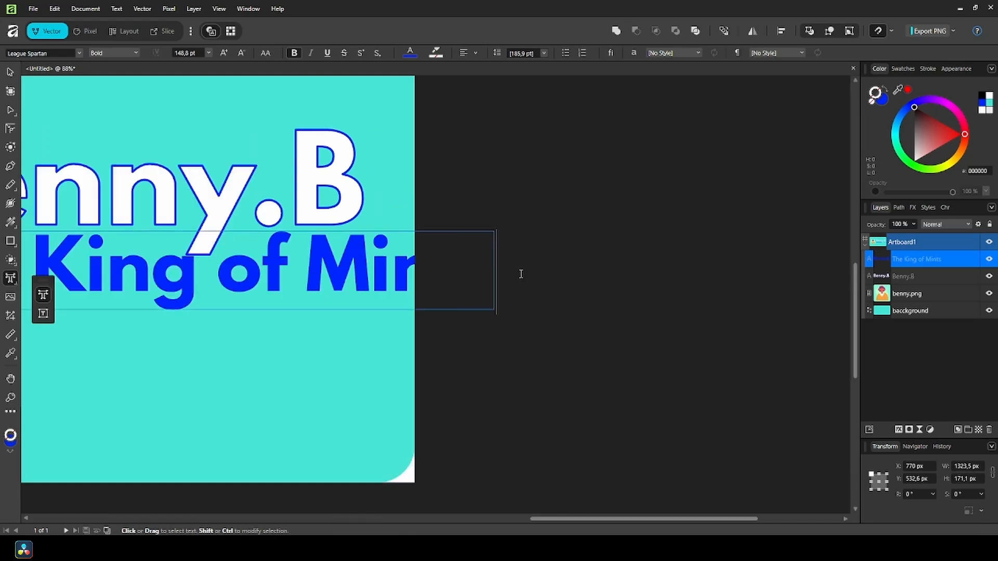
# - Shrink the tagline proportionally to about 585 px wide, keeping it directly below the name
pyautogui.click(10, 72)
pyautogui.hscroll(-3, 503, 314)
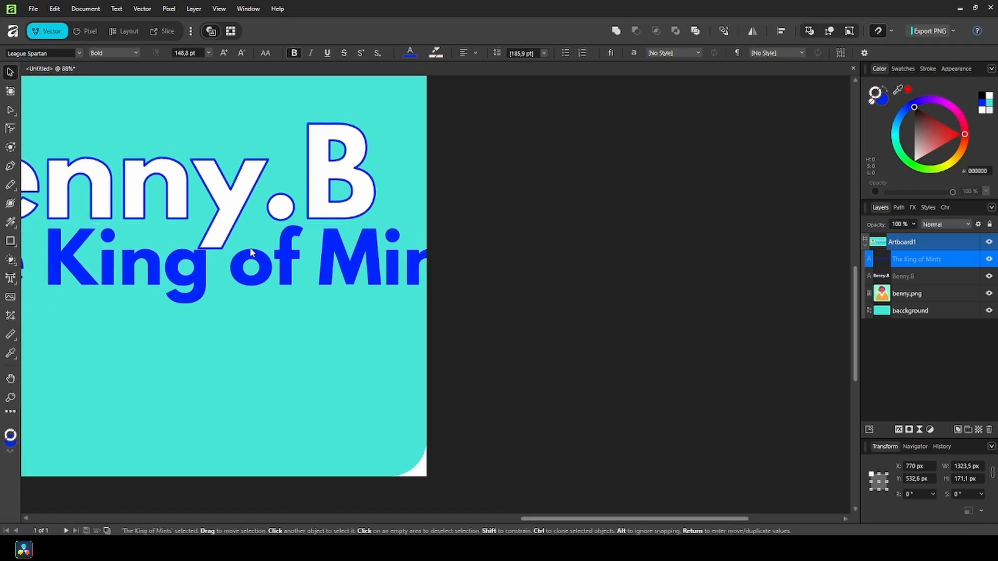
pyautogui.scroll(1, 572, 317)
pyautogui.hscroll(-2, 572, 318)
pyautogui.moveTo(720, 324); pyautogui.dragTo(390, 283)
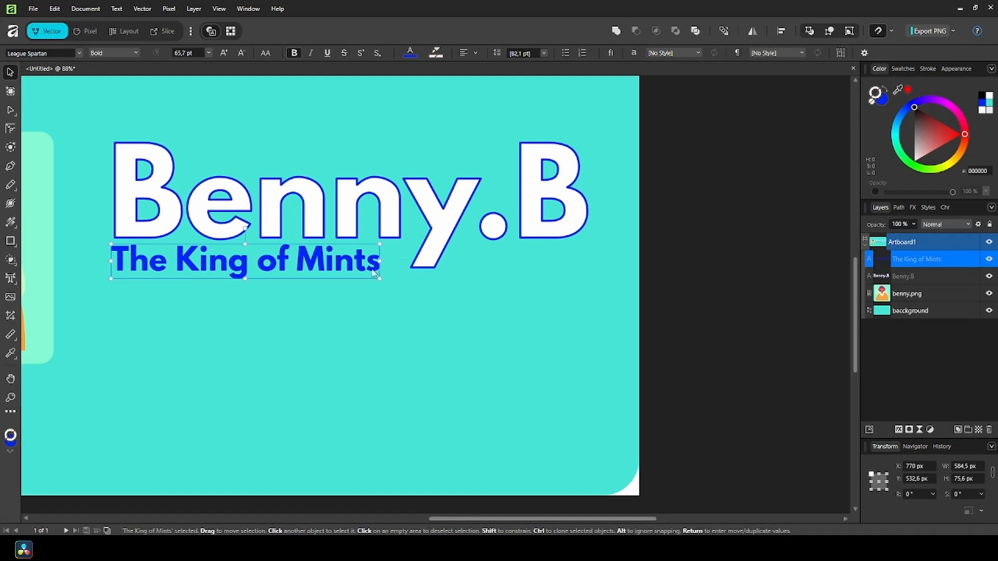
# - Move the name and tagline together down beside the portrait, to about X 753 px, Y 423 px
pyautogui.keyDown('shift'); pyautogui.click(366, 219); pyautogui.keyUp('shift')
pyautogui.scroll(-3, 366, 219)
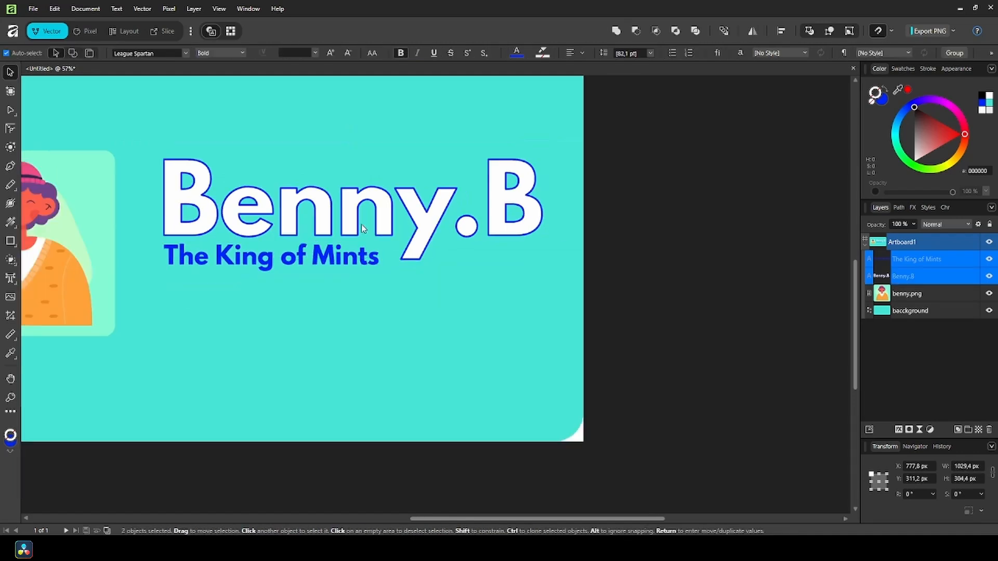
pyautogui.moveTo(364, 221); pyautogui.dragTo(353, 255)
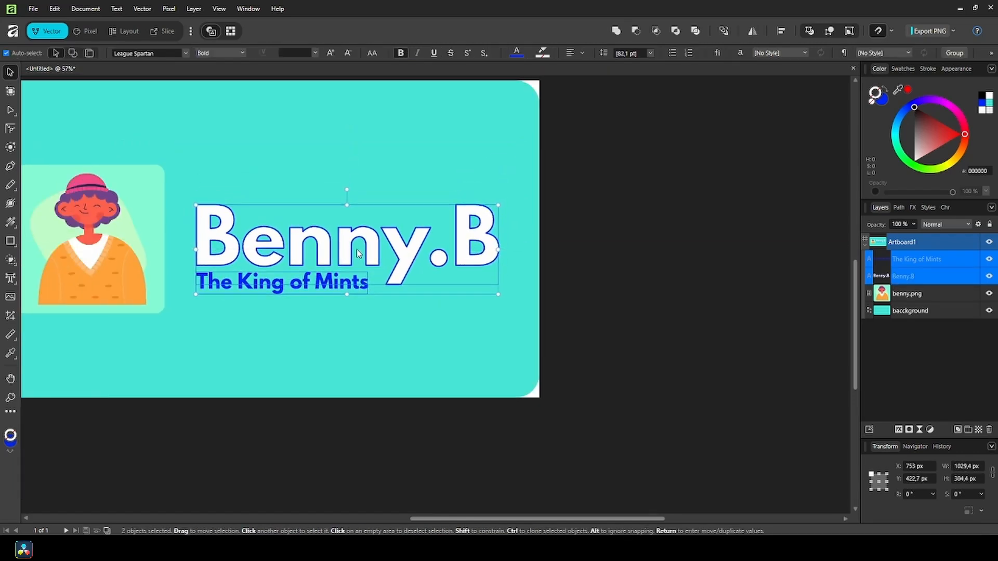
pyautogui.click(663, 309)
pyautogui.scroll(-3, 574, 294)
pyautogui.moveTo(544, 346); pyautogui.dragTo(558, 364)
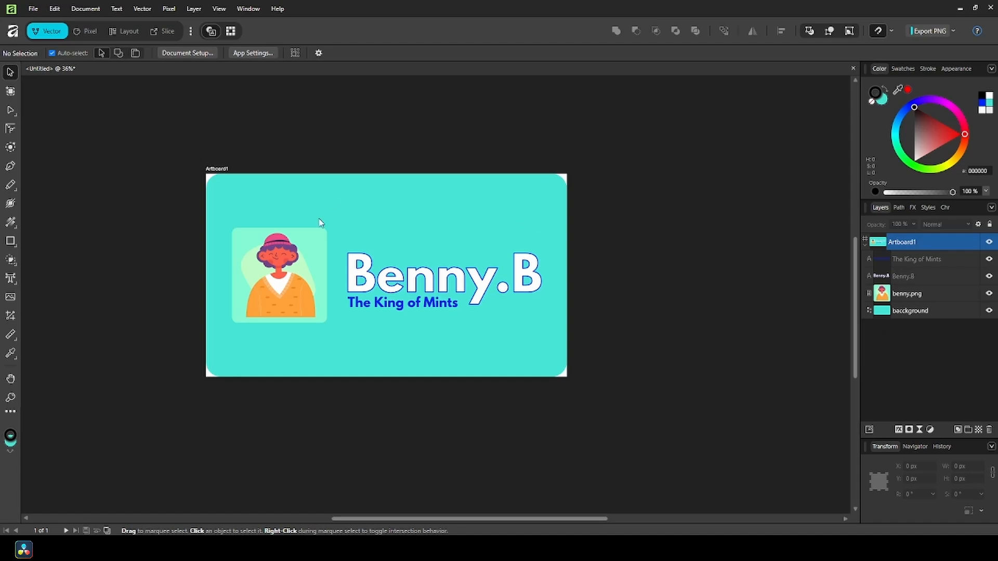
# - Duplicate the name text above the original and change the copy's font to Lofty Goals
pyautogui.click(347, 270)
pyautogui.click(464, 291)
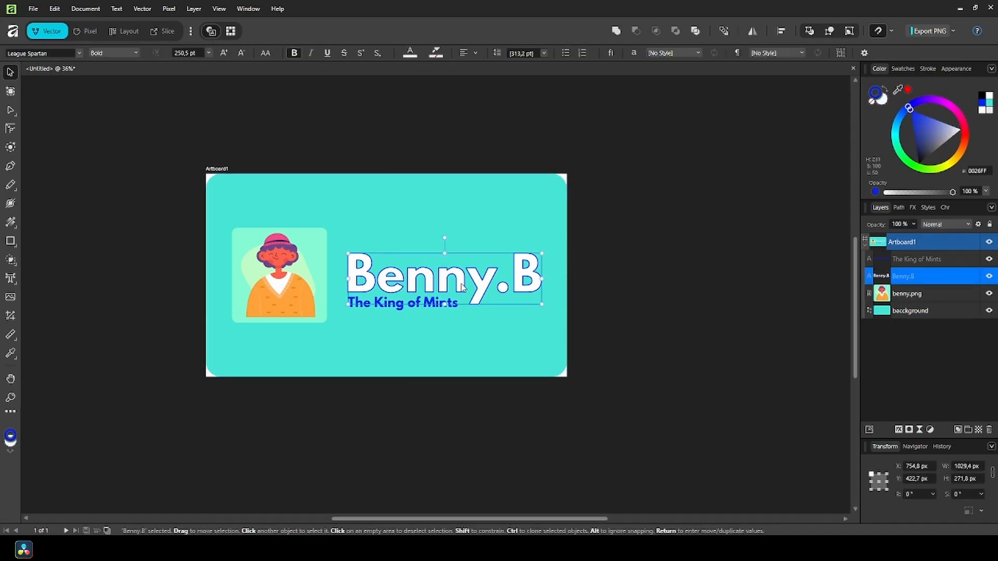
pyautogui.moveTo(461, 288); pyautogui.dragTo(458, 232)
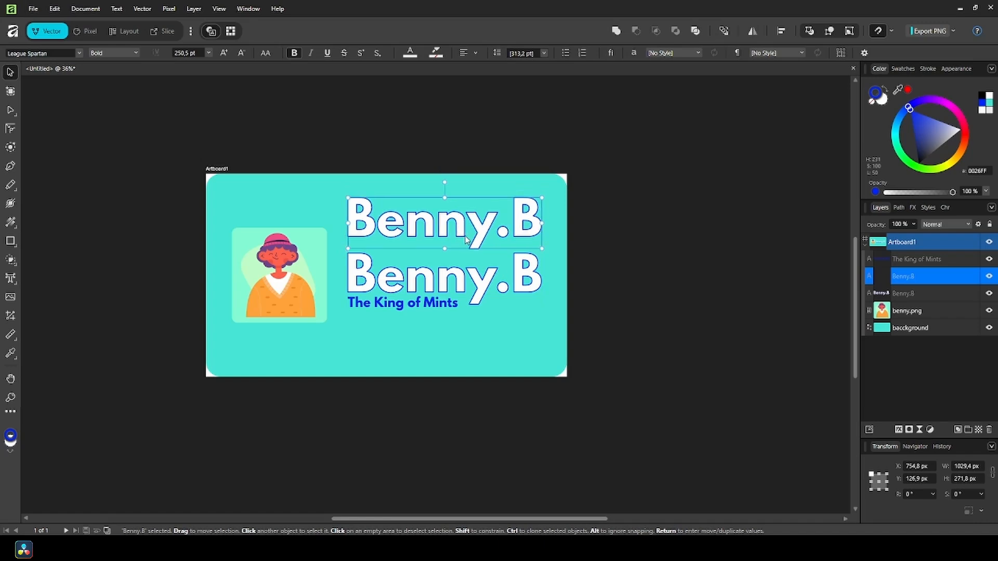
pyautogui.click(61, 53)
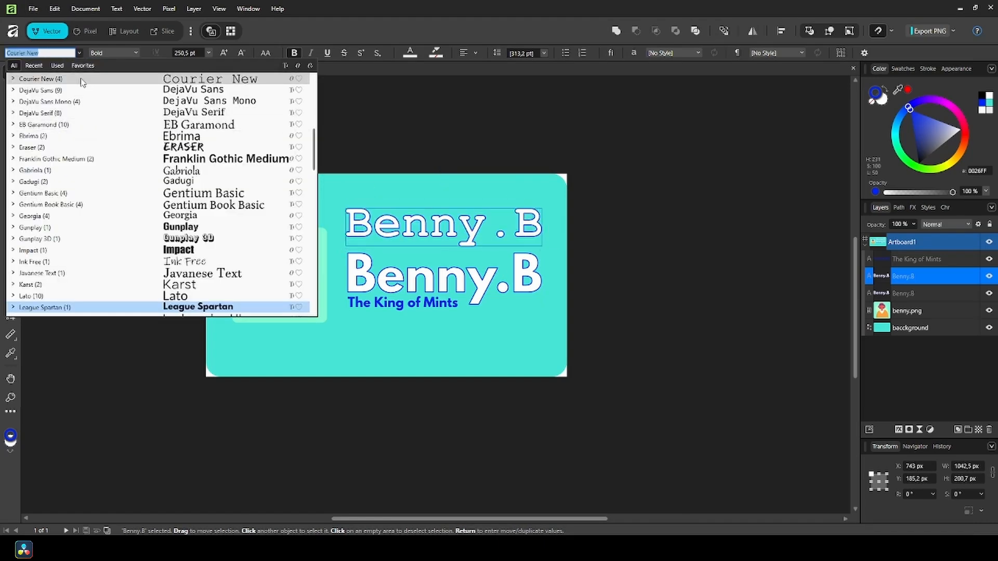
pyautogui.write('Lofty Goals')
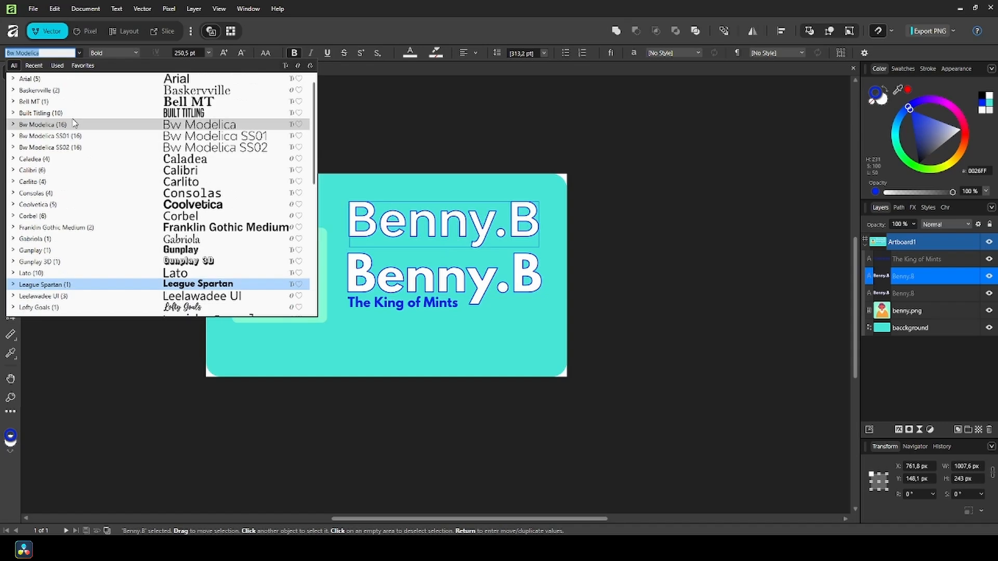
pyautogui.click(47, 80)
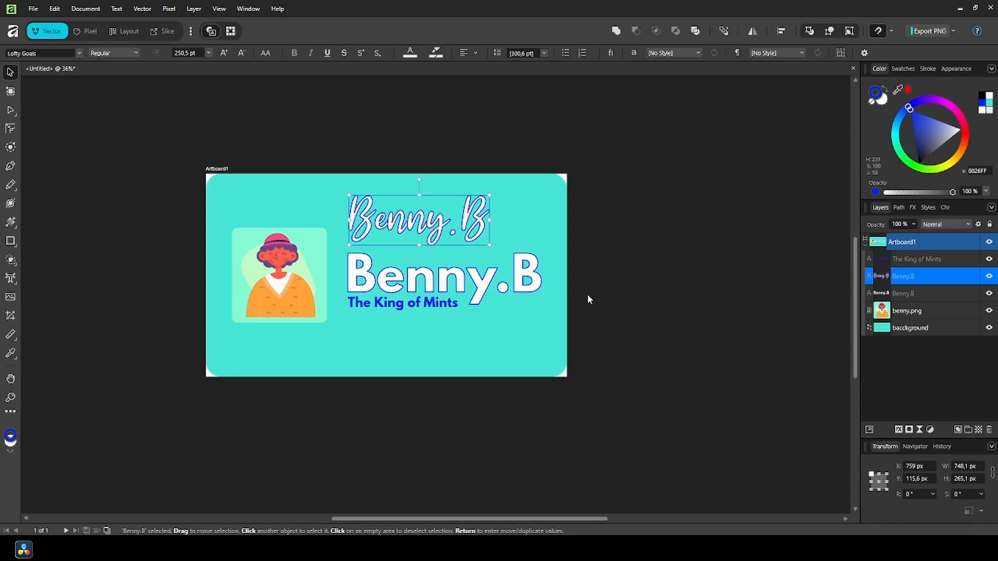
# - Reposition the script name copy above the original name, remove its outline and fill it with turquoise 00FFEA
pyautogui.moveTo(476, 240); pyautogui.dragTo(502, 248)
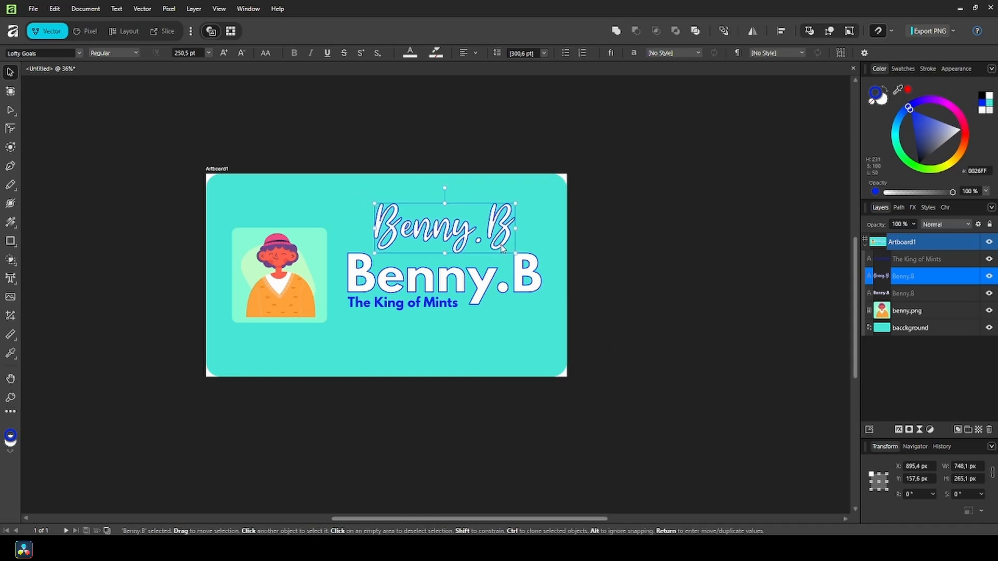
pyautogui.click(647, 451)
pyautogui.moveTo(453, 241); pyautogui.dragTo(452, 232)
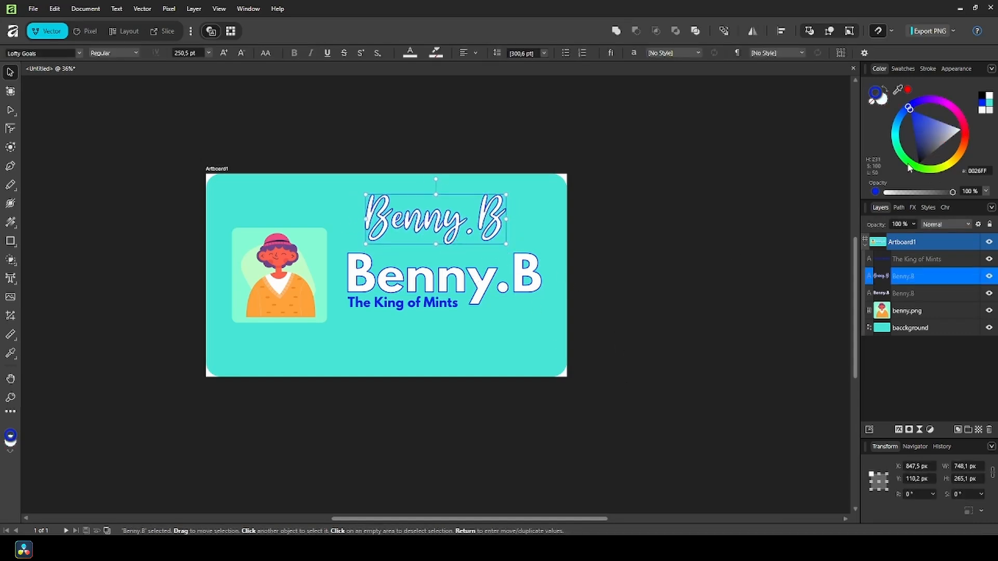
pyautogui.click(872, 101)
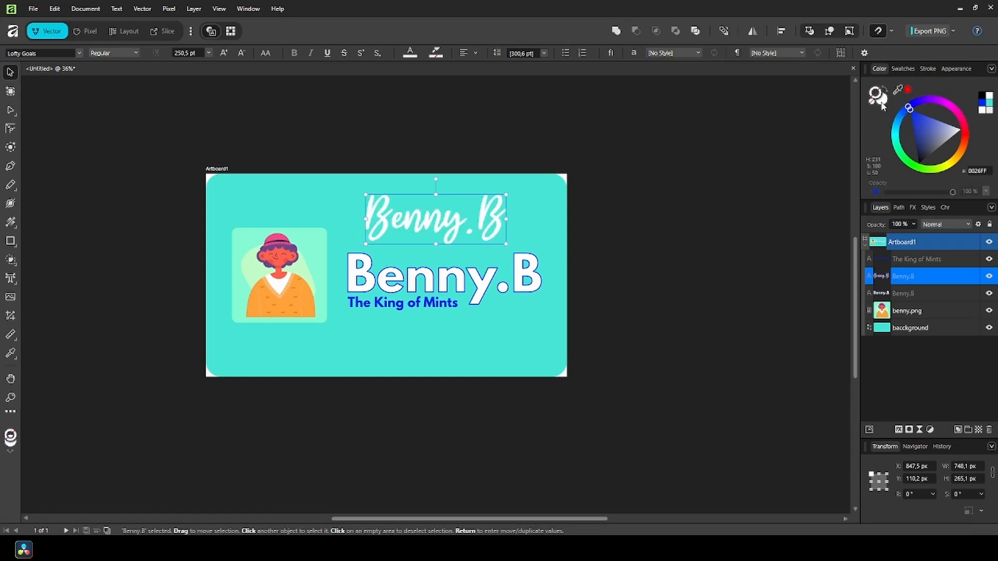
pyautogui.click(882, 99)
pyautogui.click(895, 138)
pyautogui.moveTo(895, 138); pyautogui.dragTo(894, 140)
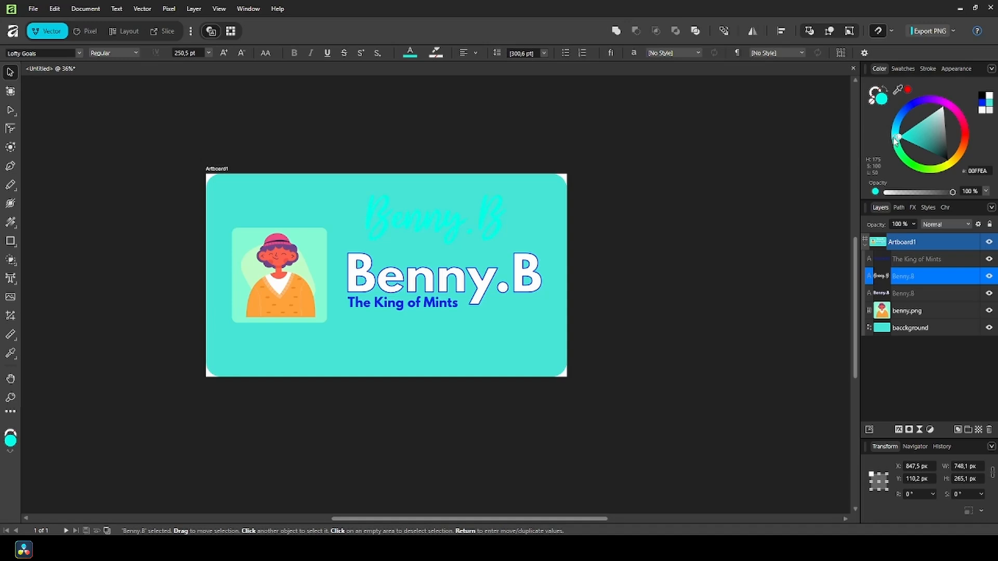
# - Enlarge the turquoise script text to about 1878 px wide and centre it across the card
pyautogui.moveTo(508, 194); pyautogui.dragTo(657, 140)
pyautogui.moveTo(523, 216); pyautogui.dragTo(349, 317)
pyautogui.moveTo(520, 226); pyautogui.dragTo(580, 206)
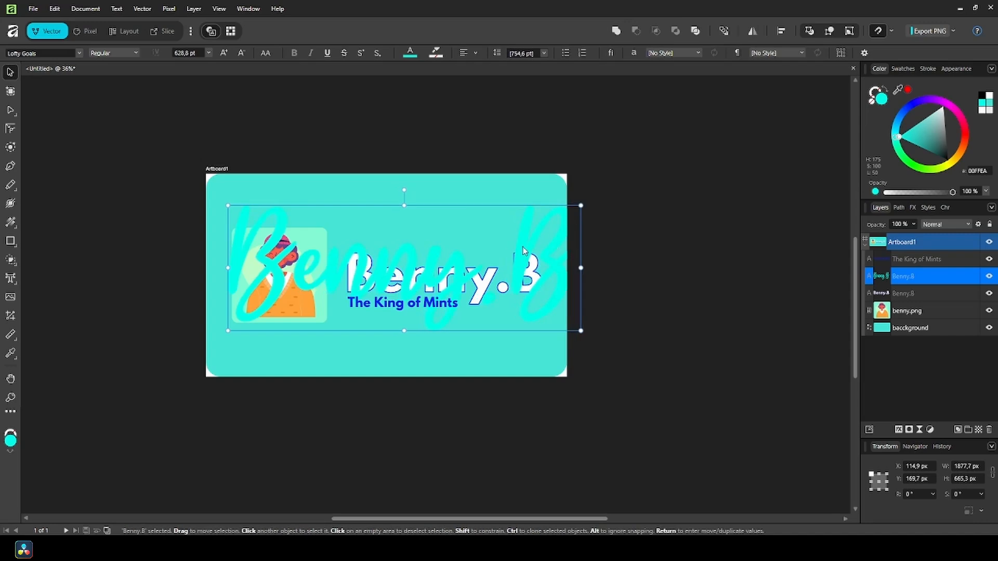
pyautogui.moveTo(523, 252); pyautogui.dragTo(505, 251)
# - Place the script text directly above the background layer, tilt it about 10.8° upward and enlarge it to about 2151 px wide
pyautogui.moveTo(907, 276); pyautogui.dragTo(921, 318)
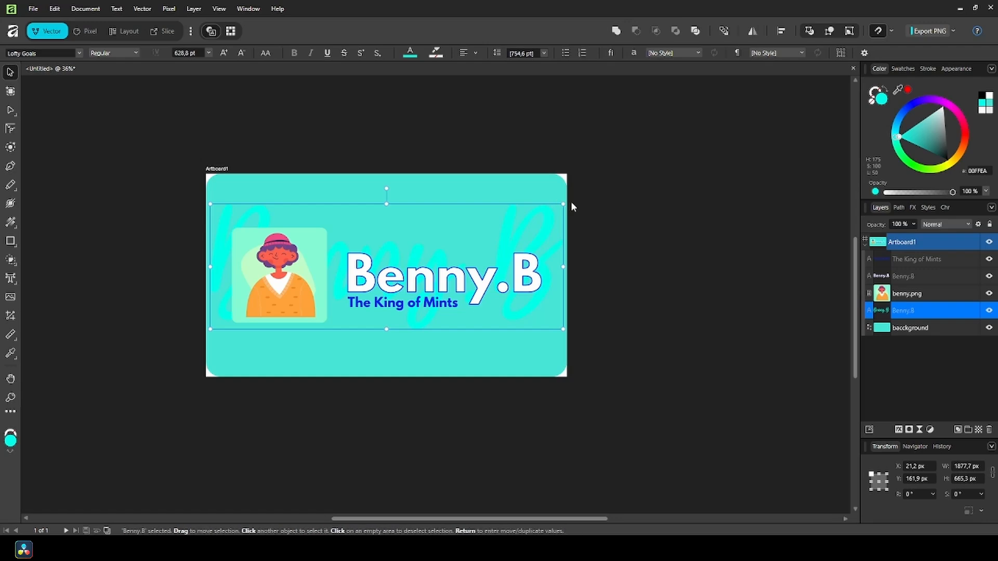
pyautogui.moveTo(569, 202); pyautogui.dragTo(538, 208)
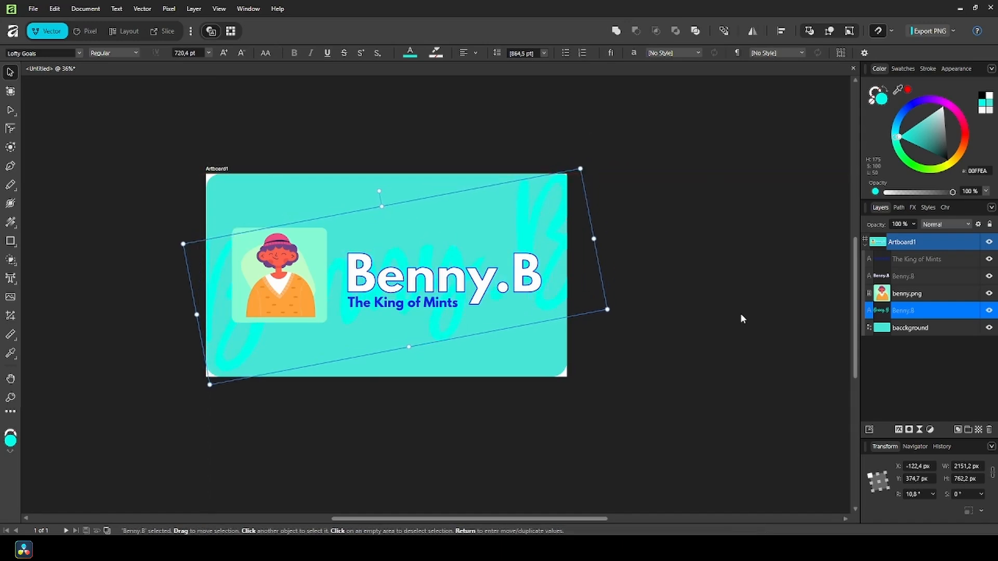
# - Change the card background's fill to the more saturated turquoise 00E6E5
pyautogui.click(936, 330)
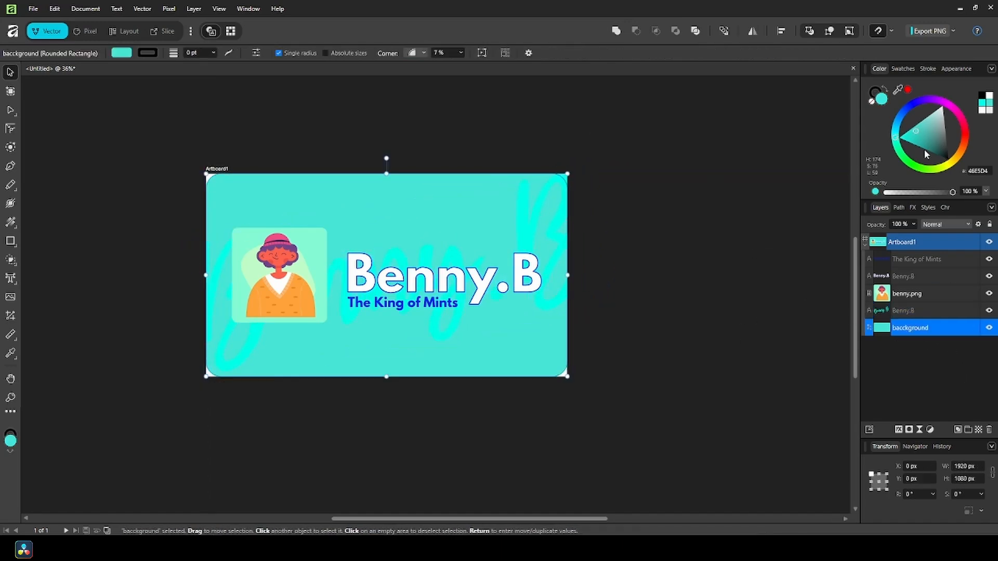
pyautogui.moveTo(920, 134); pyautogui.dragTo(903, 136)
pyautogui.click(736, 435)
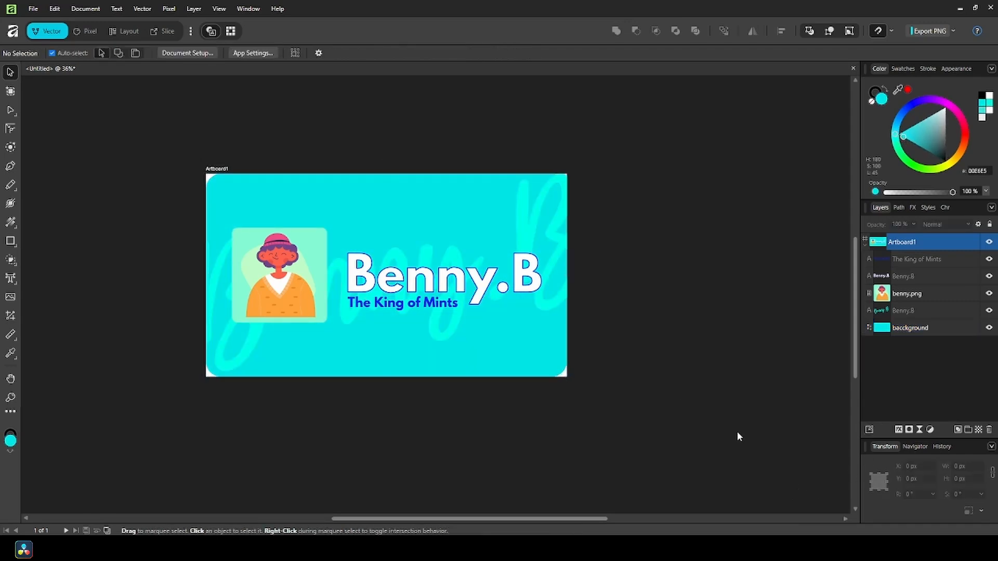
# - Shrink the tilted script text to about 2074 px wide and shift it slightly up the card
pyautogui.click(904, 311)
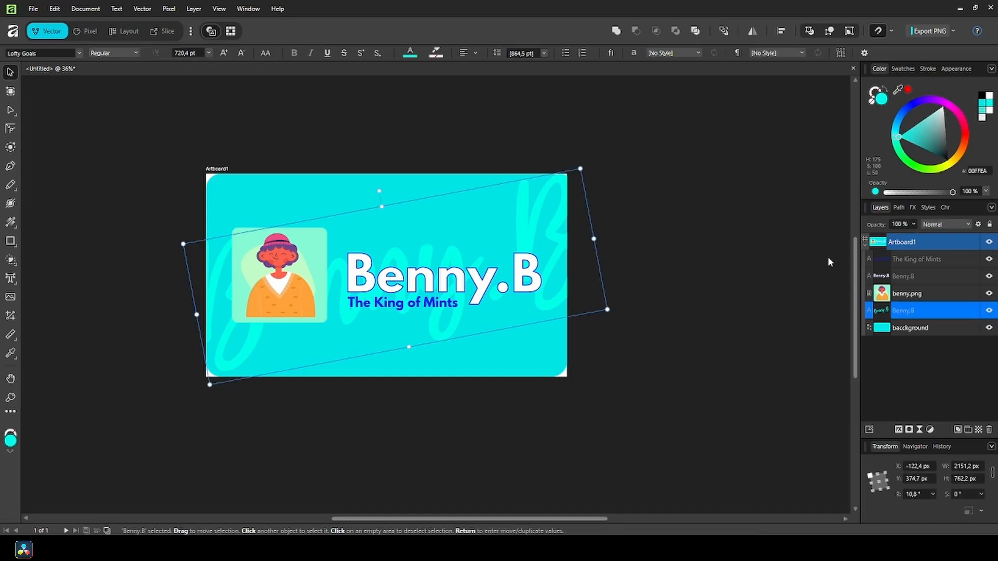
pyautogui.moveTo(580, 169); pyautogui.dragTo(568, 178)
pyautogui.moveTo(521, 221); pyautogui.dragTo(521, 213)
# - Lower the background script text's layer opacity to 30 %
pyautogui.click(914, 225)
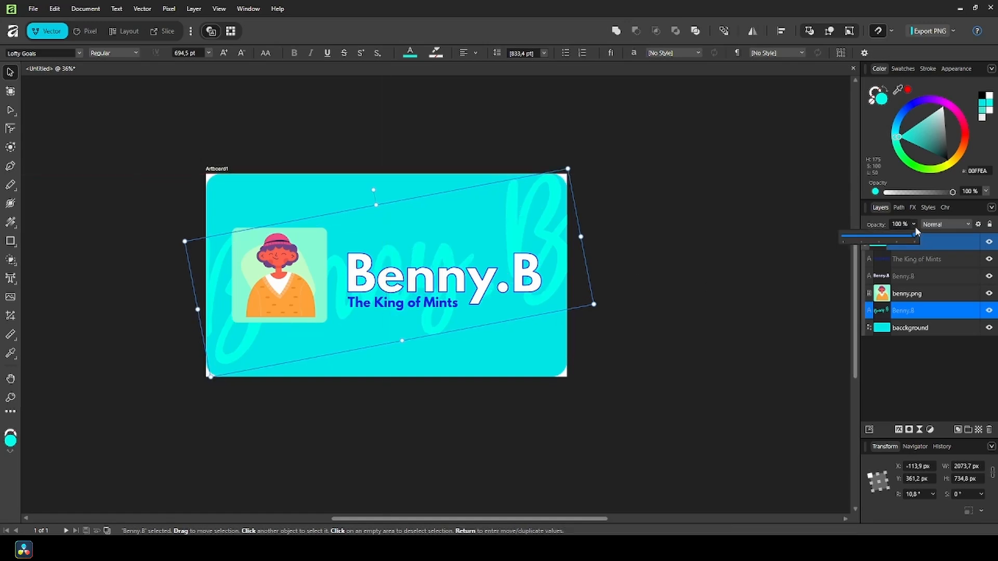
pyautogui.moveTo(915, 229); pyautogui.dragTo(865, 238)
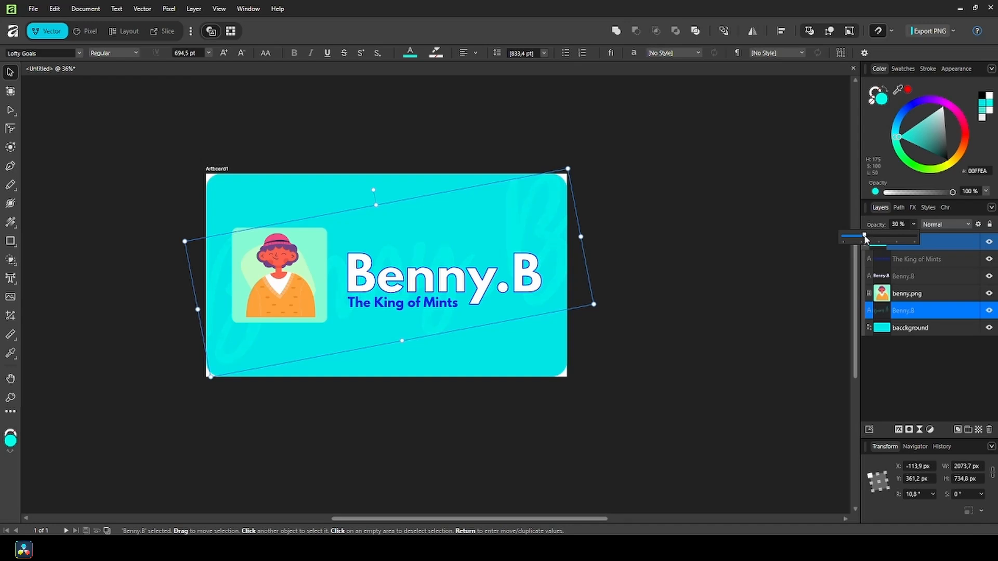
pyautogui.click(644, 363)
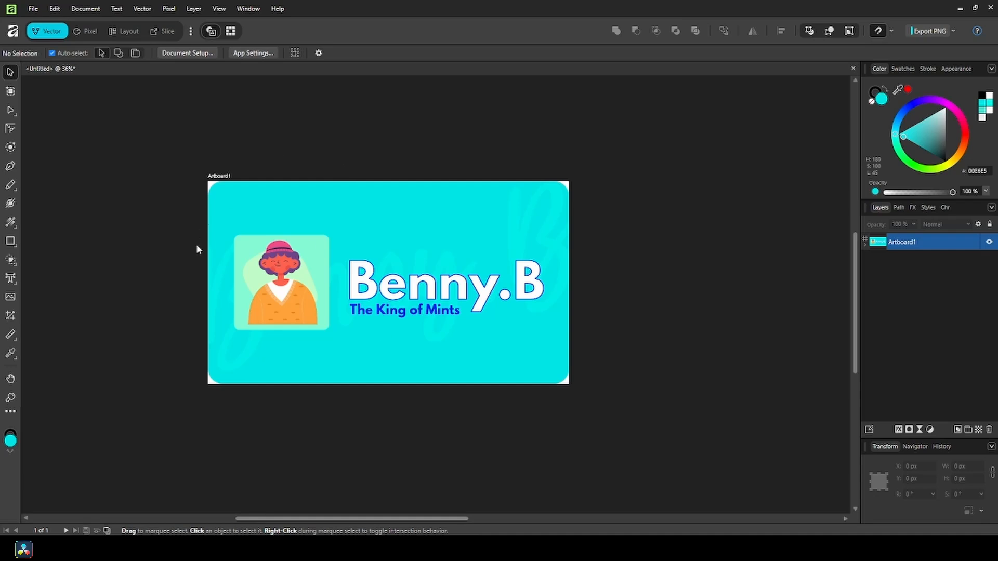
# - Duplicate the card artboard and place the copy beside the original at about X 2057 px, Y 0 px
pyautogui.click(212, 175)
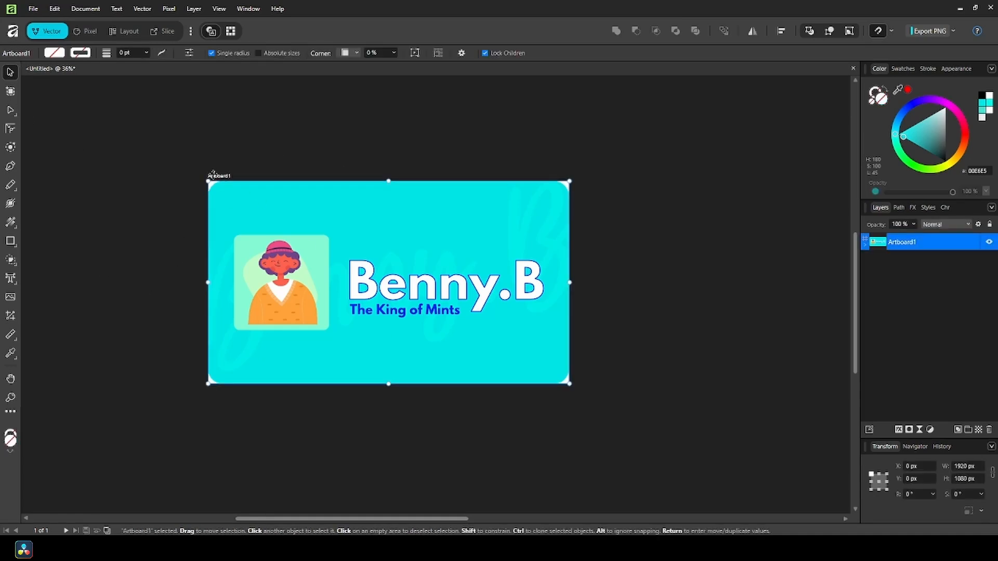
pyautogui.moveTo(212, 176)
pyautogui.mouseDown()
pyautogui.moveTo(560, 185)
pyautogui.moveTo(643, 200)
pyautogui.moveTo(616, 200)
pyautogui.mouseUp()
pyautogui.hotkey('ctrl', 'z')
pyautogui.moveTo(489, 154)
pyautogui.mouseDown()
pyautogui.moveTo(344, 139)
pyautogui.moveTo(463, 156)
pyautogui.mouseUp()
pyautogui.scroll(1, 624, 255)
pyautogui.moveTo(624, 255)
pyautogui.mouseDown()
pyautogui.moveTo(501, 226)
pyautogui.moveTo(488, 232)
pyautogui.mouseUp()
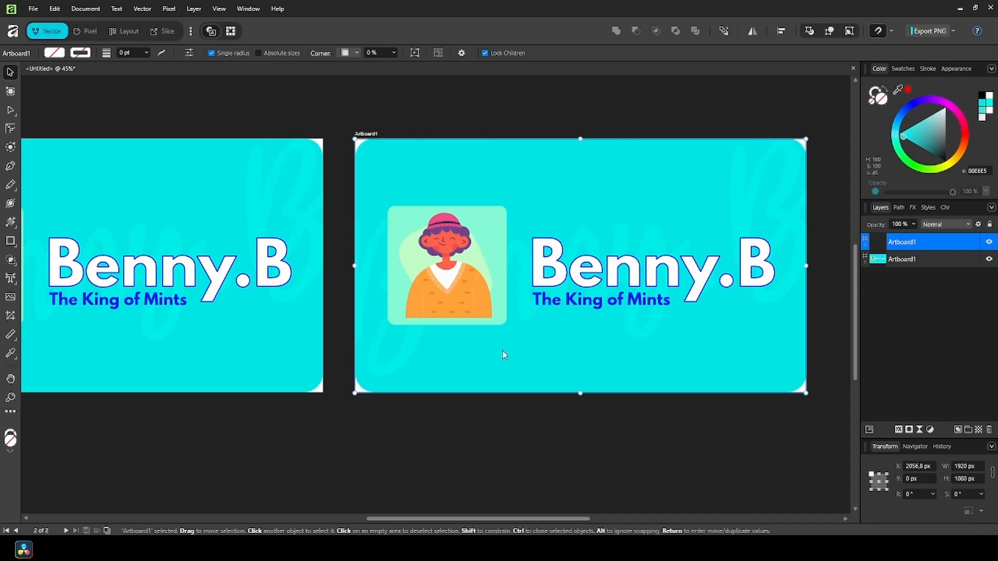
# - Rename the original artboard as Frontcard
pyautogui.click(324, 130)
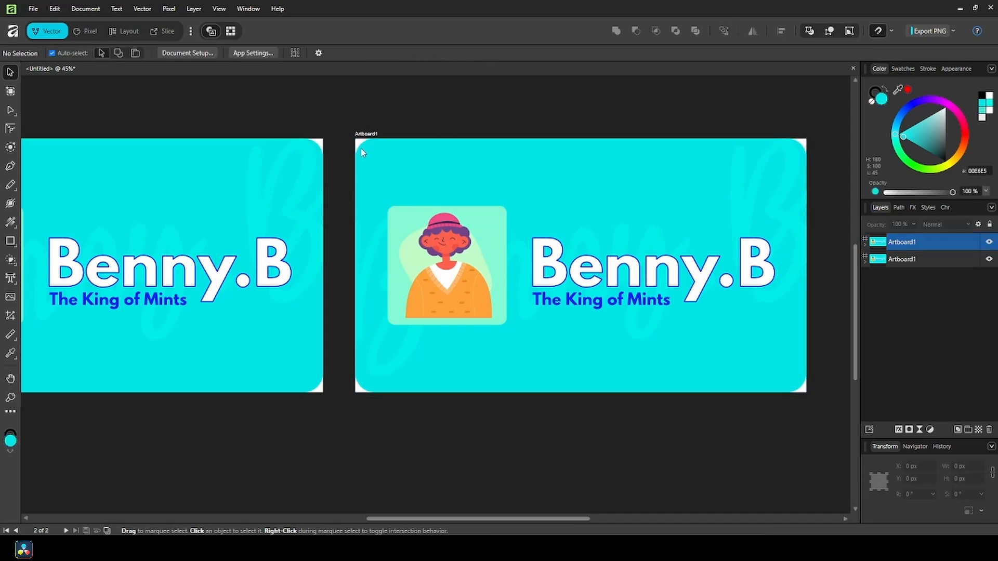
pyautogui.moveTo(566, 283); pyautogui.dragTo(616, 295)
pyautogui.moveTo(229, 199); pyautogui.dragTo(394, 195)
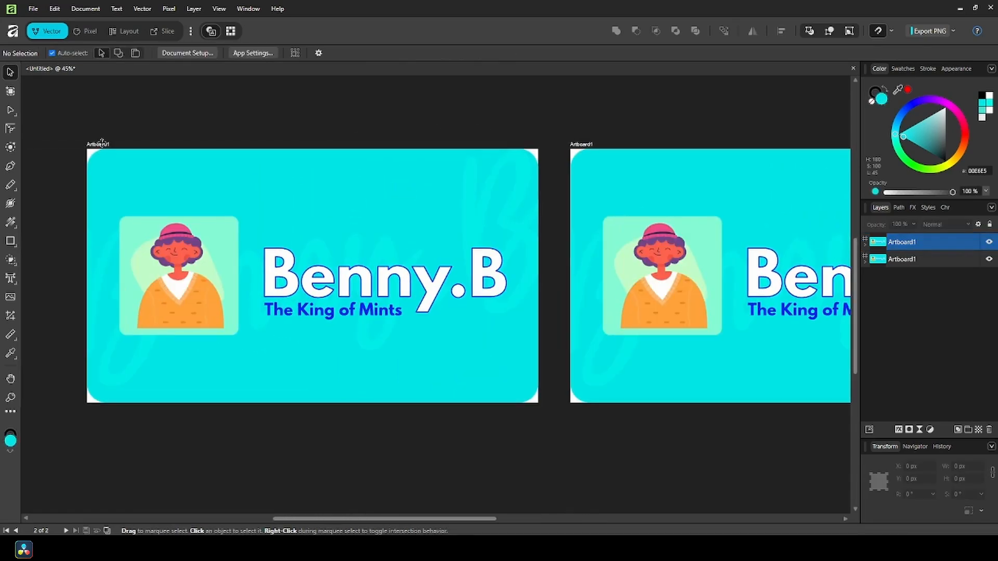
pyautogui.click(101, 143)
pyautogui.doubleClick(909, 259)
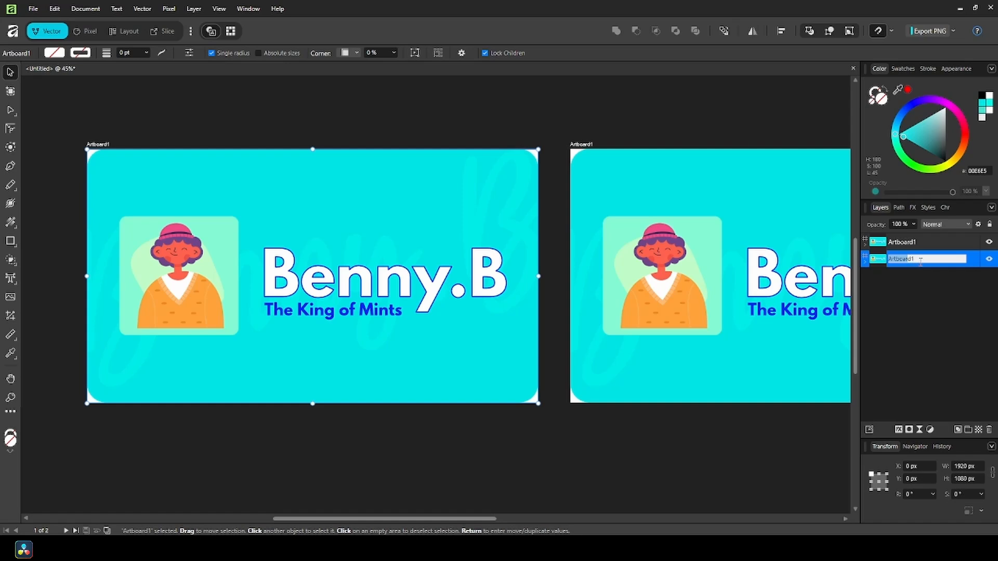
pyautogui.write('Frontc')
pyautogui.press('Return')
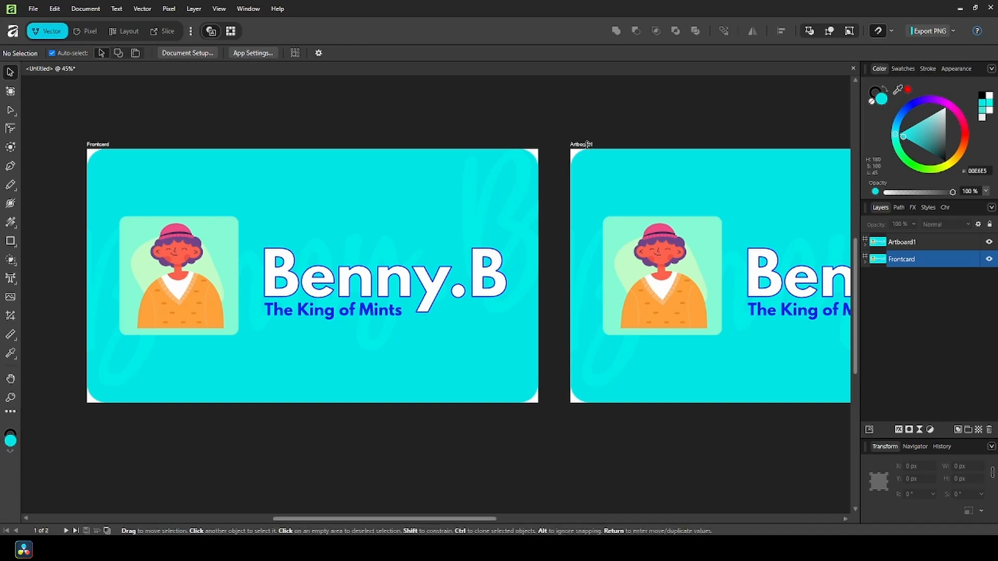
# - Rename the duplicated card artboard as backcard
pyautogui.click(588, 148)
pyautogui.doubleClick(900, 247)
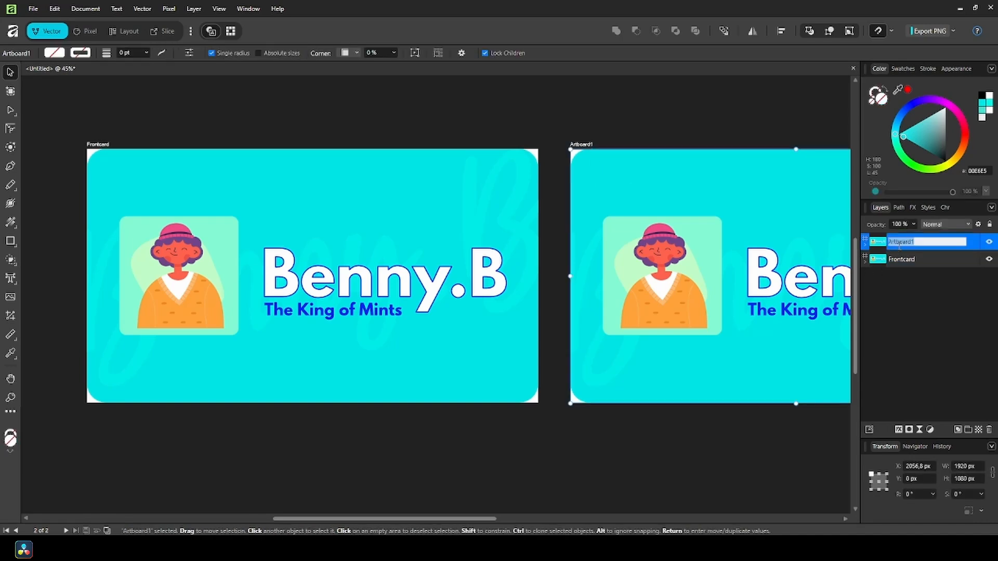
pyautogui.write('Ba')
pyautogui.press('Return')
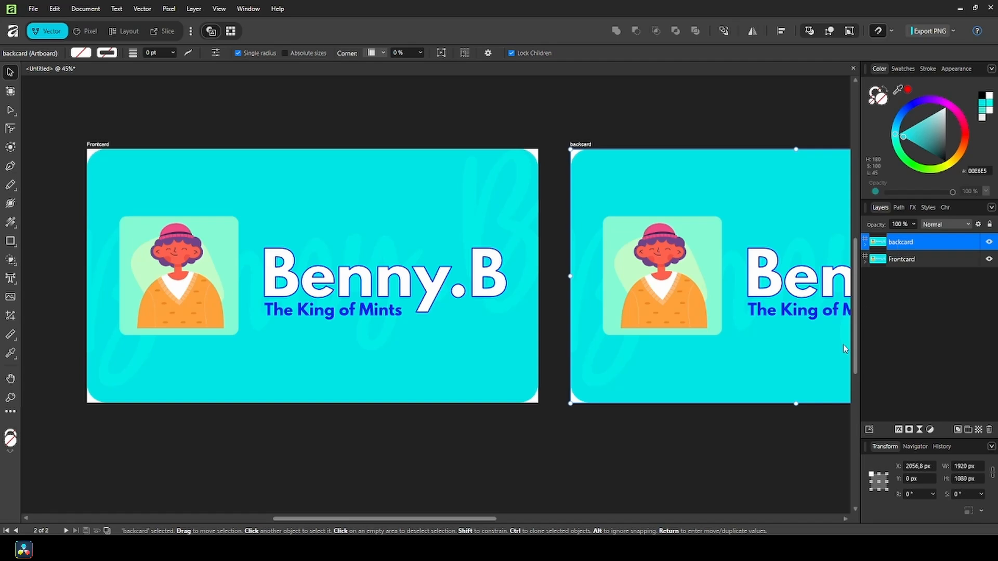
# - Lock the Frontcard artboard against changes
pyautogui.moveTo(601, 163); pyautogui.dragTo(418, 167)
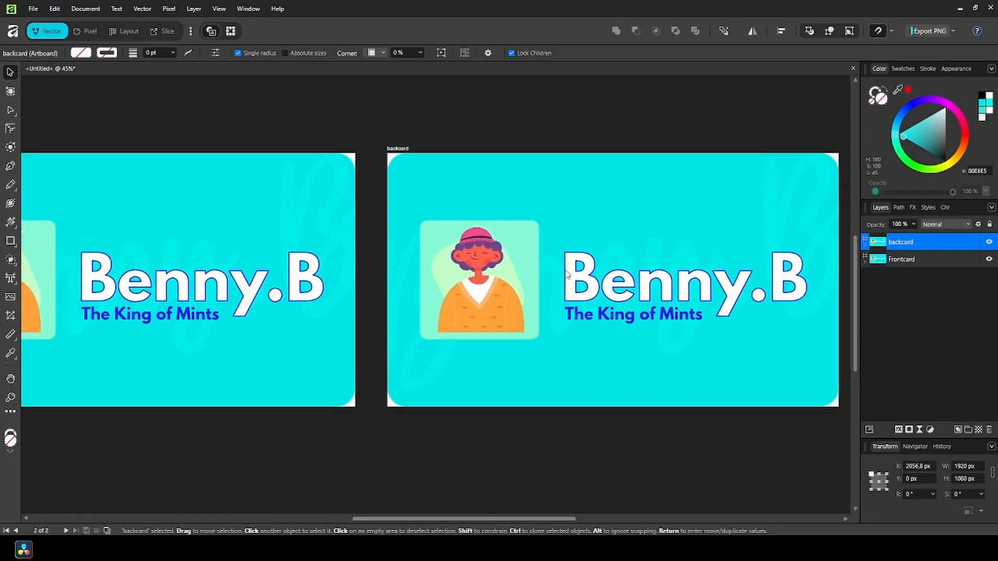
pyautogui.click(978, 264)
pyautogui.click(975, 259)
pyautogui.moveTo(701, 426); pyautogui.dragTo(659, 402)
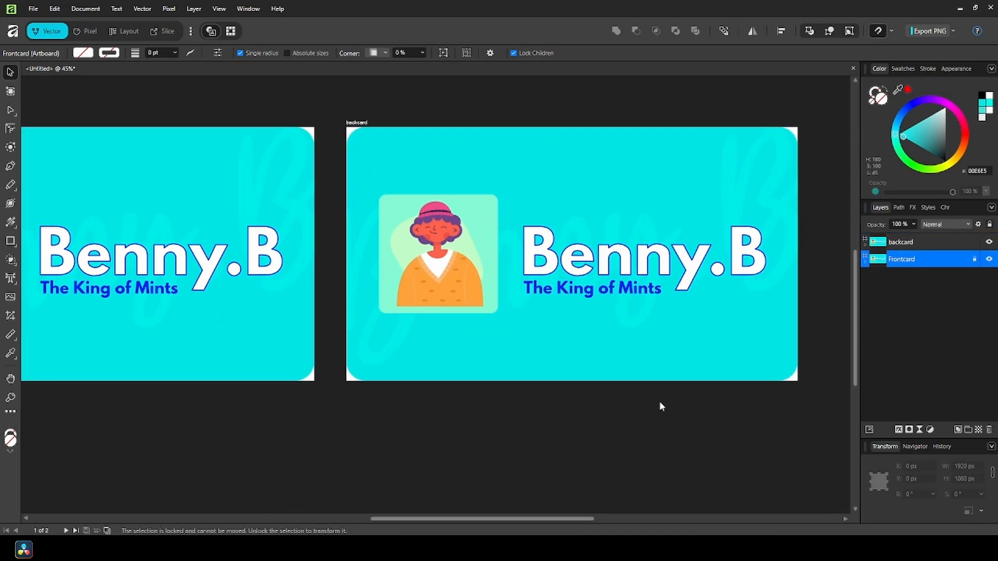
pyautogui.click(659, 403)
# - Delete the portrait image from the backcard artboard and lock its faint background script text
pyautogui.click(405, 289)
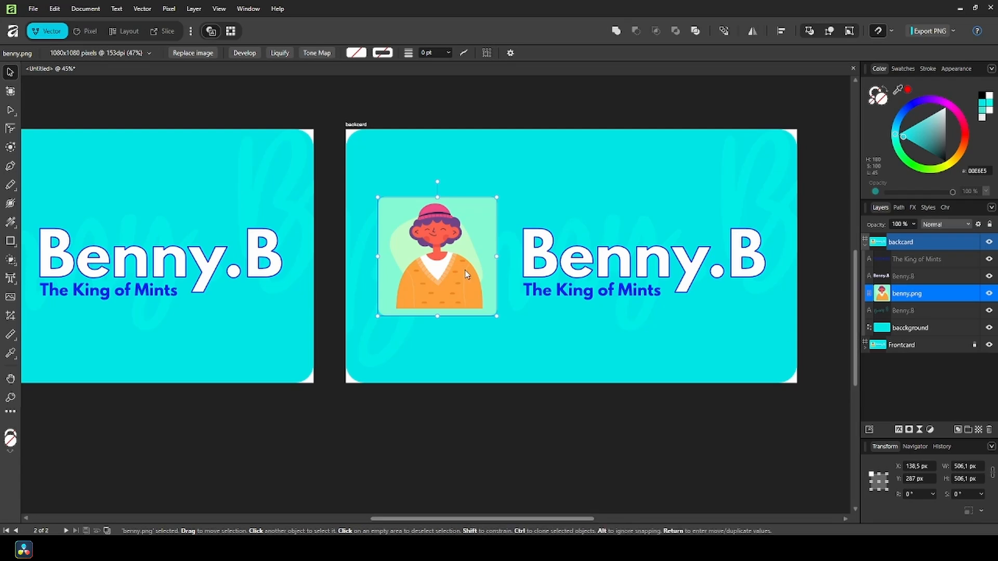
pyautogui.press('Delete')
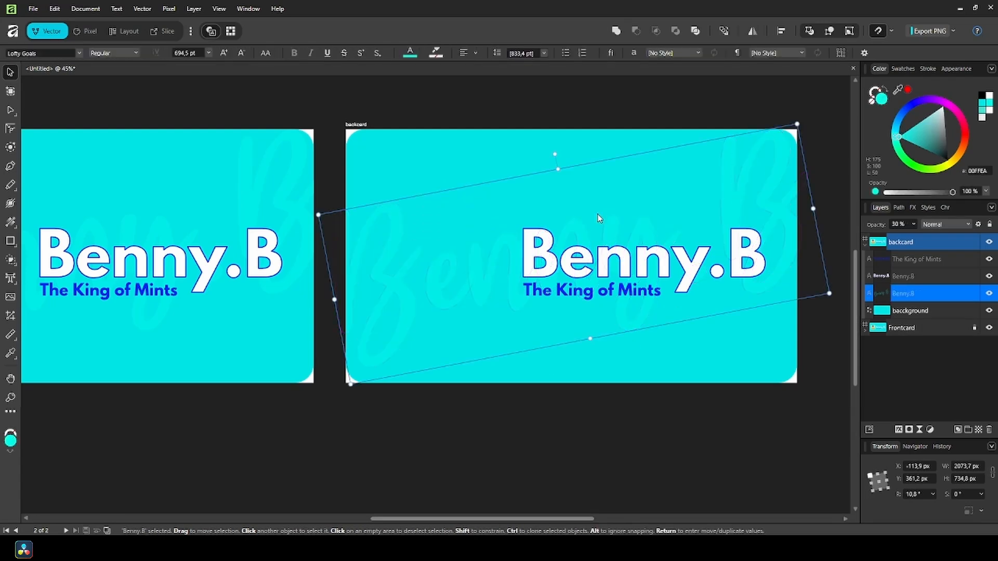
pyautogui.click(615, 444)
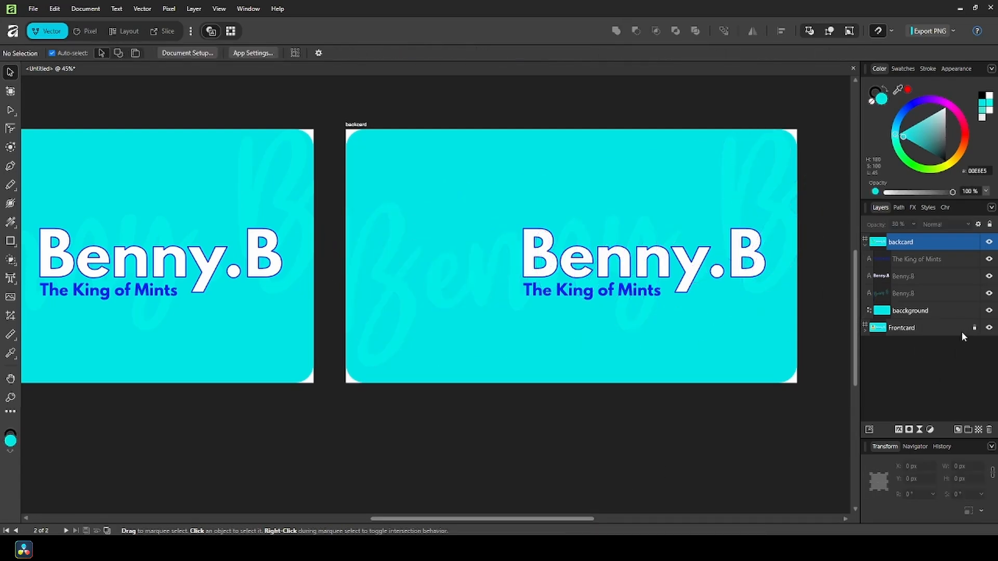
pyautogui.click(945, 298)
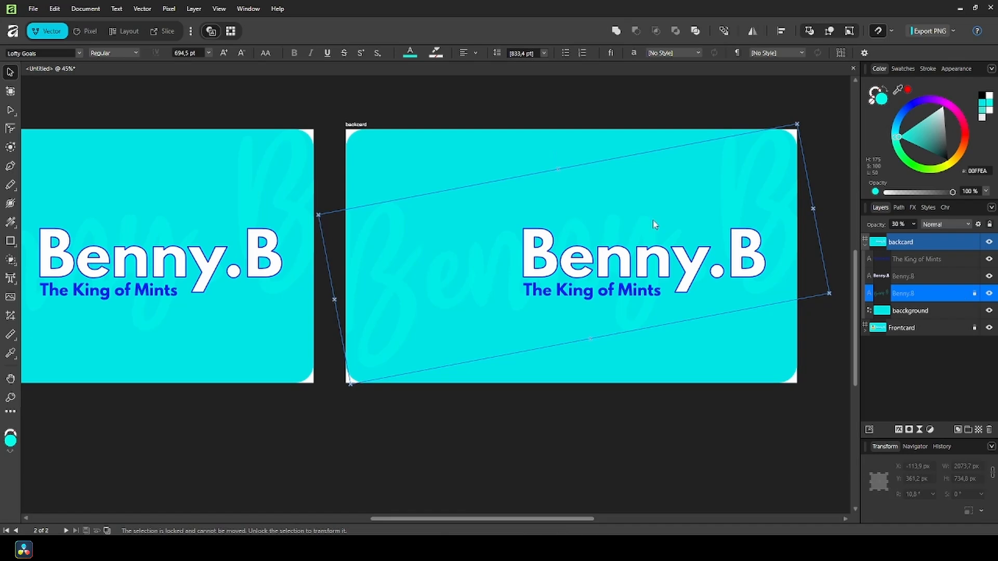
pyautogui.click(644, 420)
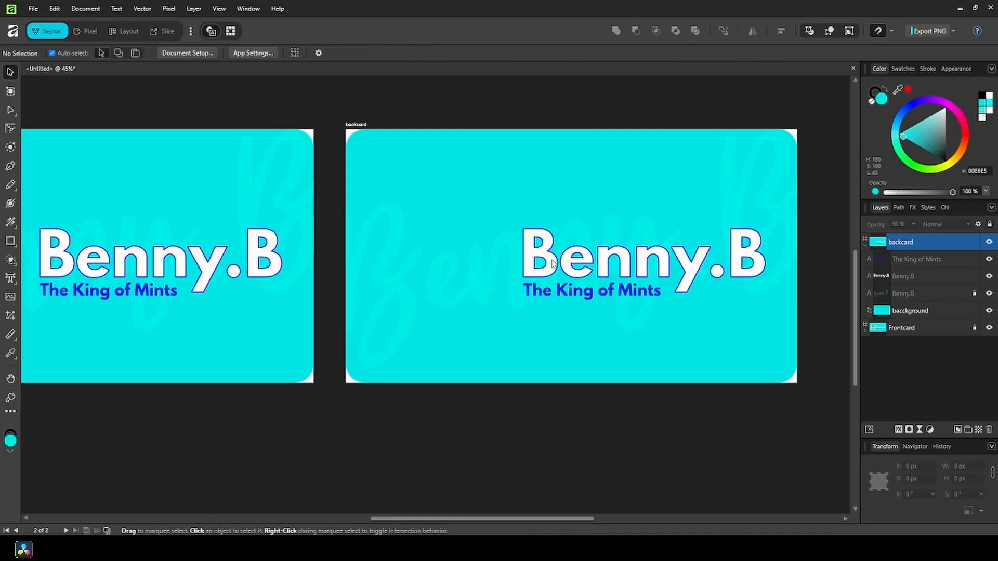
# - Delete the large outlined name and the blue tagline from the backcard artboard
pyautogui.click(563, 290)
pyautogui.press('Delete')
pyautogui.click(563, 292)
pyautogui.press('Delete')
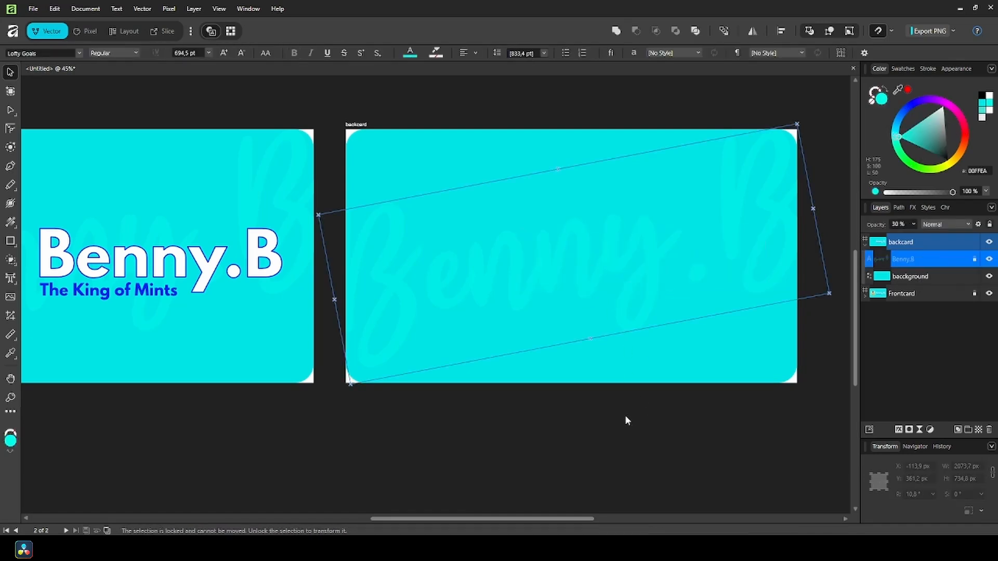
pyautogui.click(625, 414)
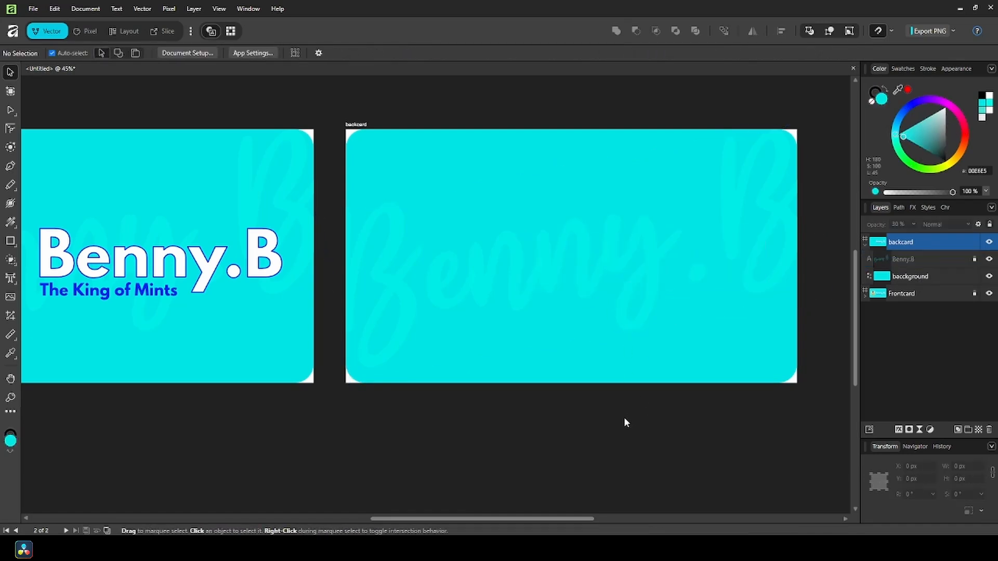
# - Draw a text frame about 1338 by 677 px across the middle of the back card and paste the copied description into it
pyautogui.click(10, 281)
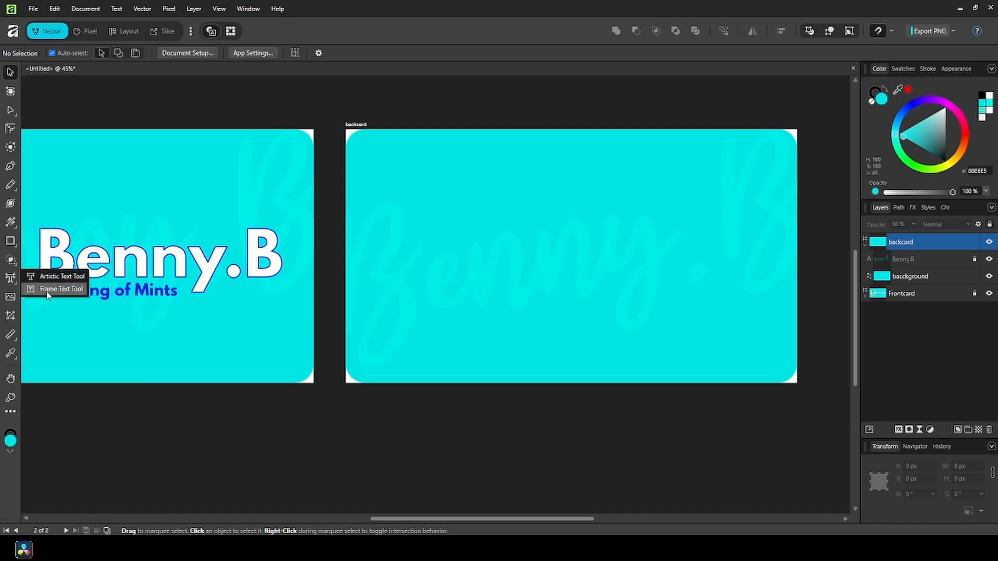
pyautogui.click(52, 290)
pyautogui.moveTo(416, 176); pyautogui.dragTo(731, 335)
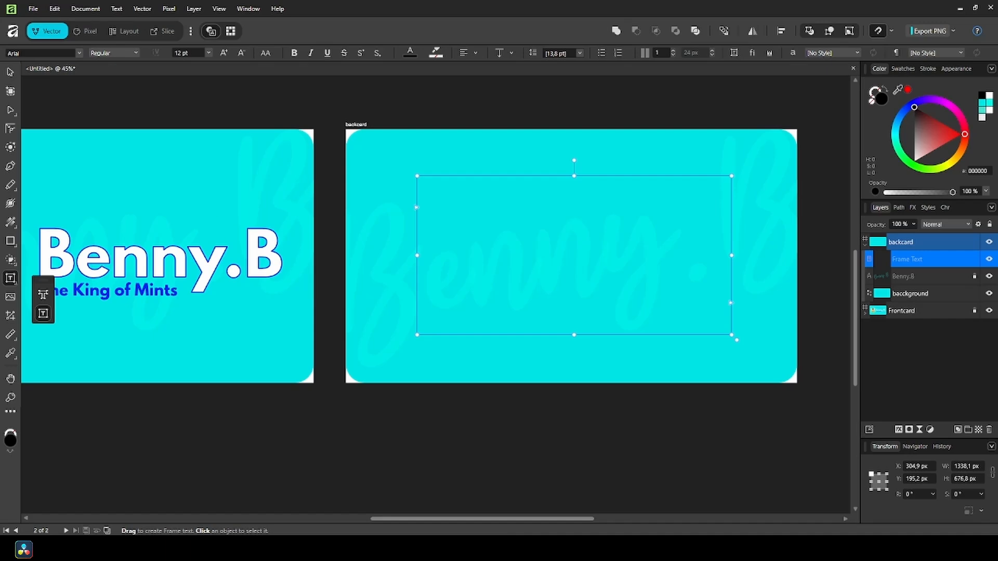
pyautogui.hotkey('ctrl', 'v')
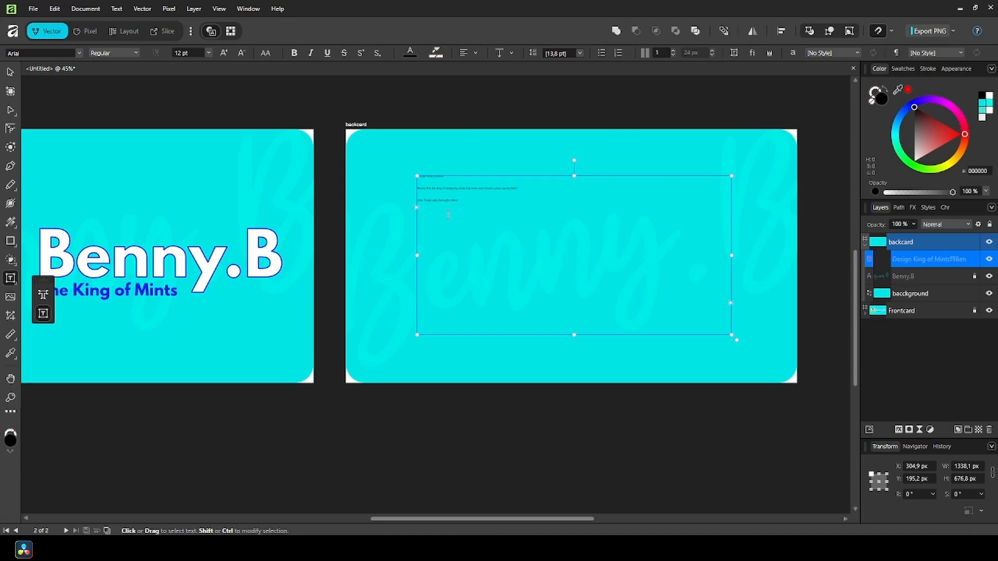
# - Set the back card's description text to 72 pt in the League Spartan font
pyautogui.moveTo(497, 215); pyautogui.dragTo(372, 176)
pyautogui.click(208, 53)
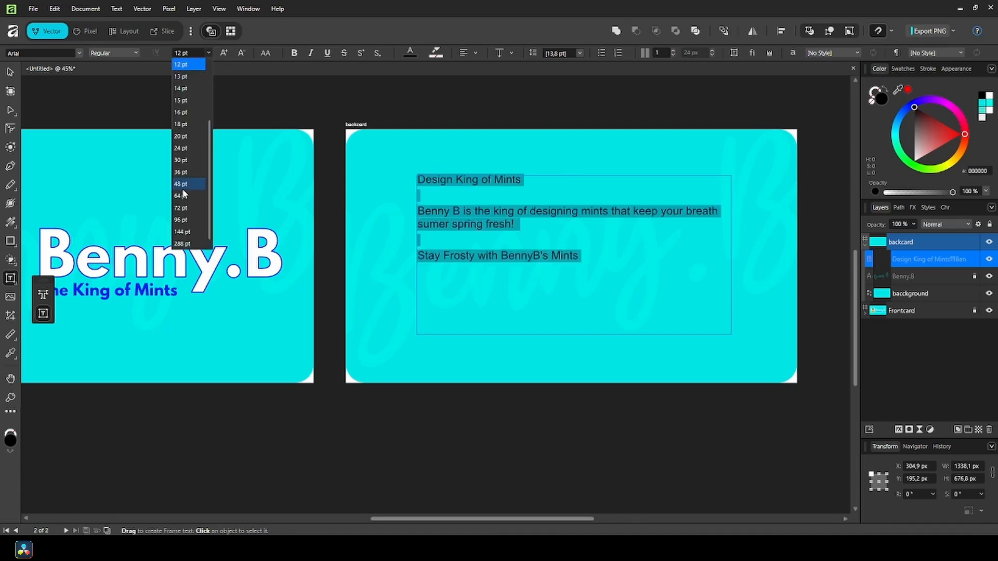
pyautogui.click(182, 210)
pyautogui.press('Escape')
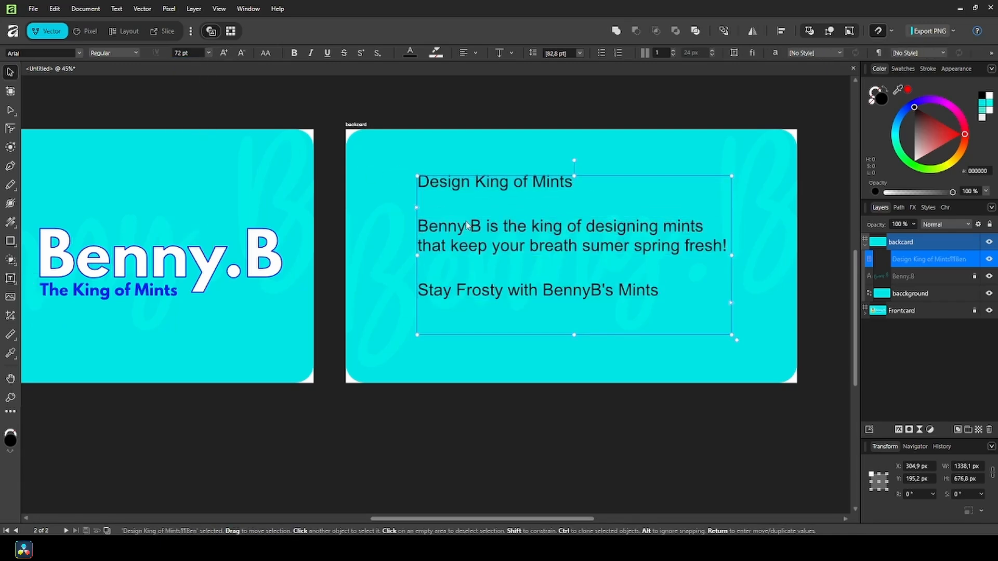
pyautogui.click(79, 53)
pyautogui.write('leag')
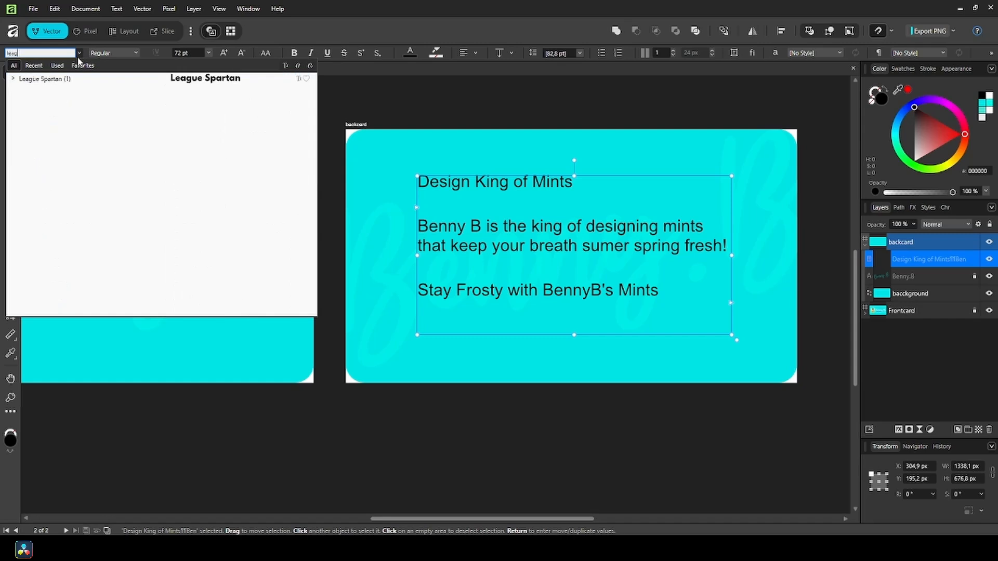
pyautogui.click(68, 79)
pyautogui.click(461, 115)
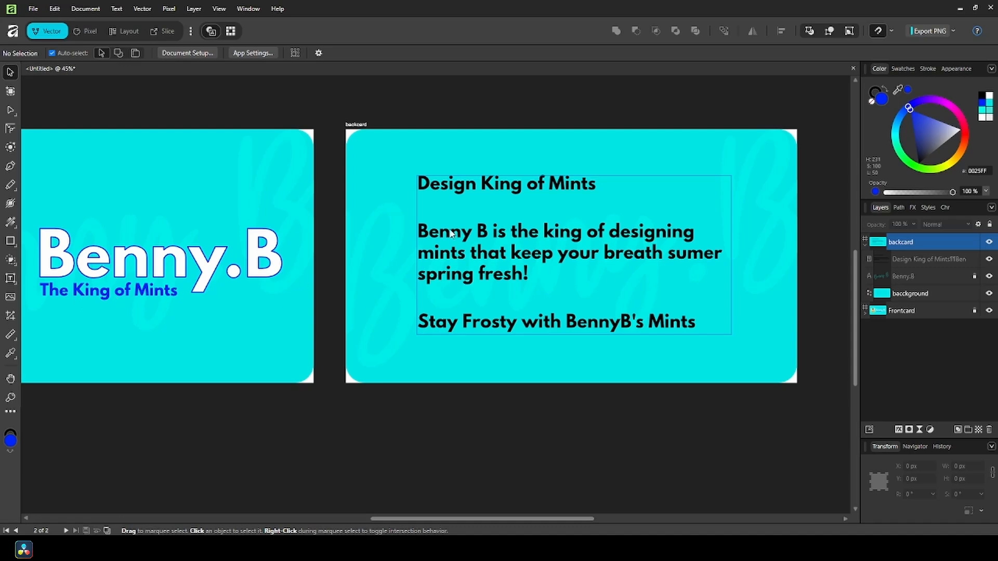
# - Recolour all the text in the back card's frame with the blue 0025FF sampled from the front card's tagline
pyautogui.click(491, 179)
pyautogui.press('t')
pyautogui.hotkey('ctrl', 'a')
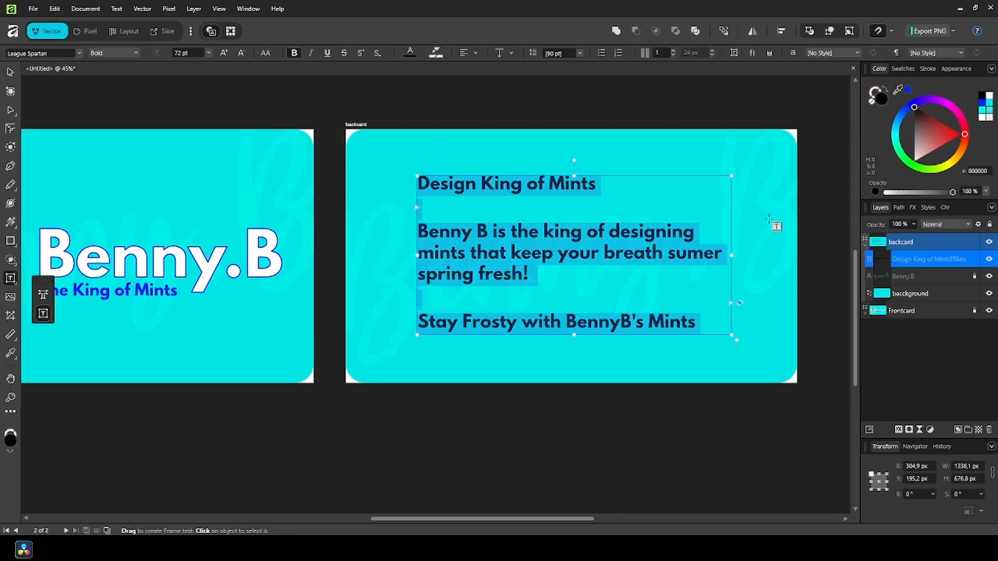
pyautogui.moveTo(897, 89); pyautogui.dragTo(137, 291)
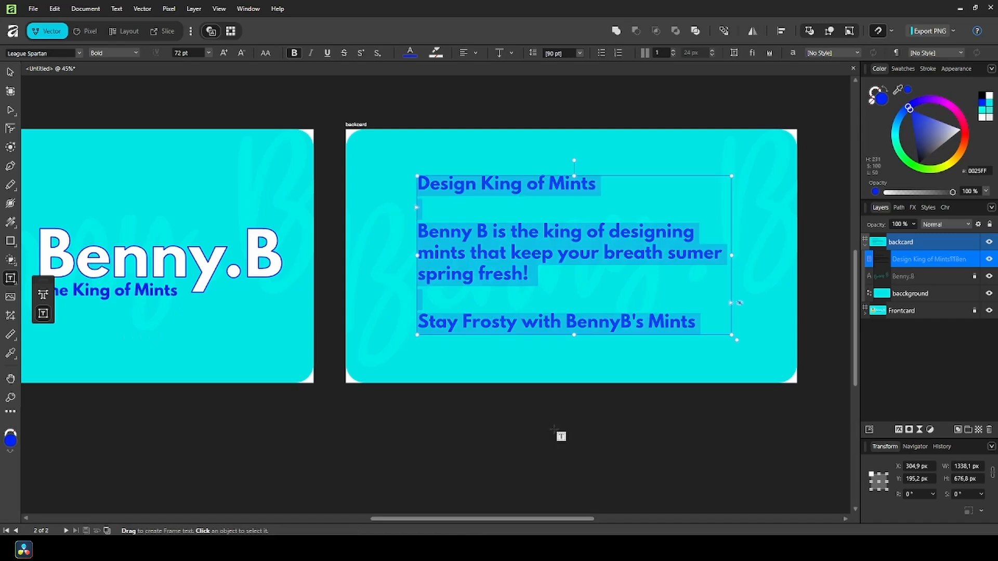
pyautogui.click(10, 72)
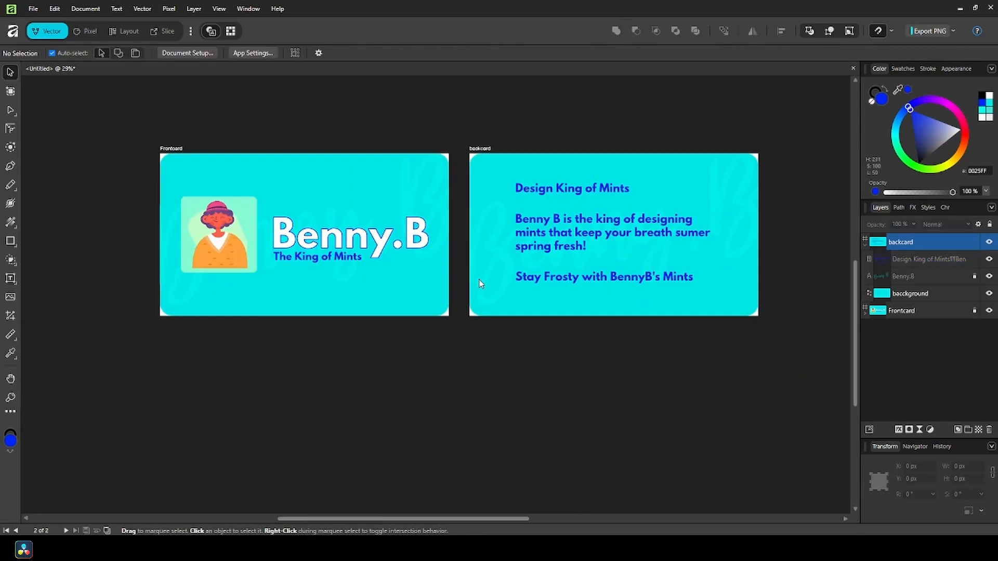
pyautogui.moveTo(431, 361); pyautogui.dragTo(437, 382)
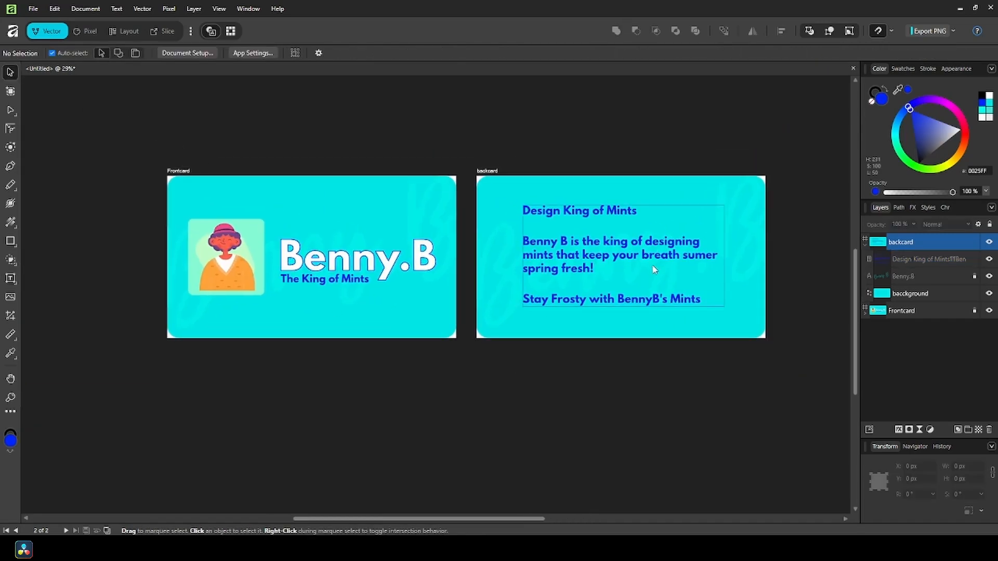
# - Export the backcard and Frontcard artboards as two separate PNG slices
pyautogui.click(866, 244)
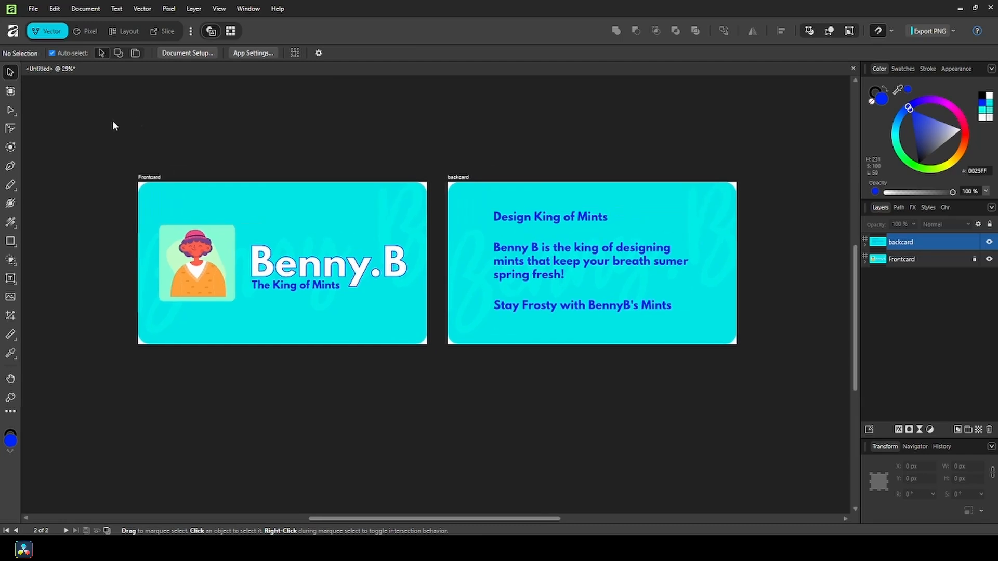
pyautogui.click(168, 32)
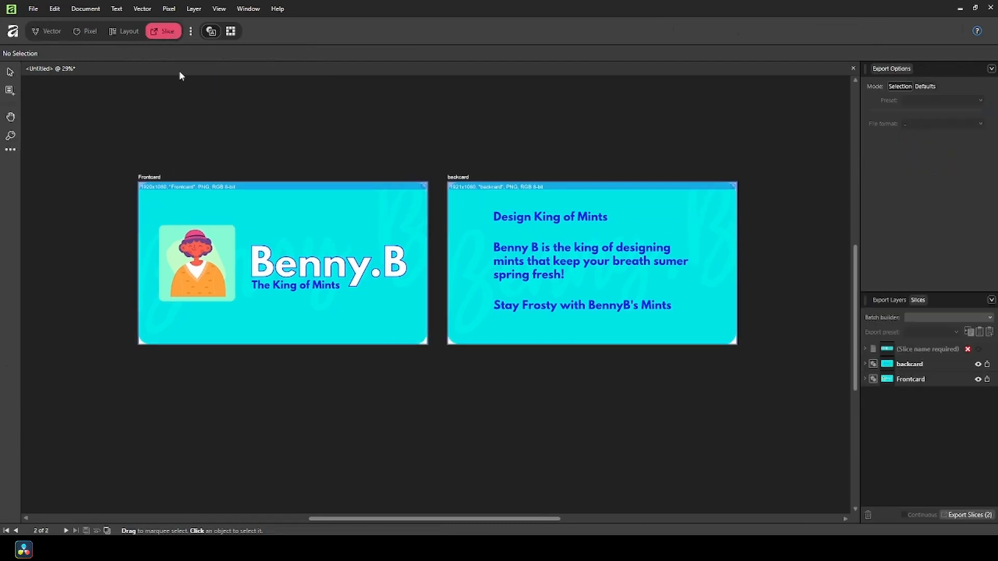
pyautogui.click(865, 363)
pyautogui.click(865, 445)
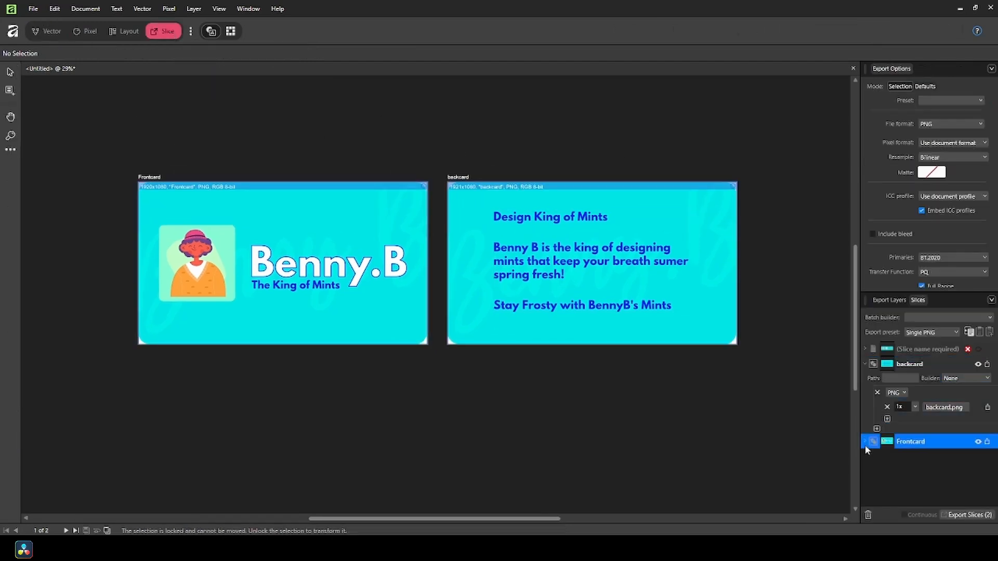
pyautogui.click(973, 515)
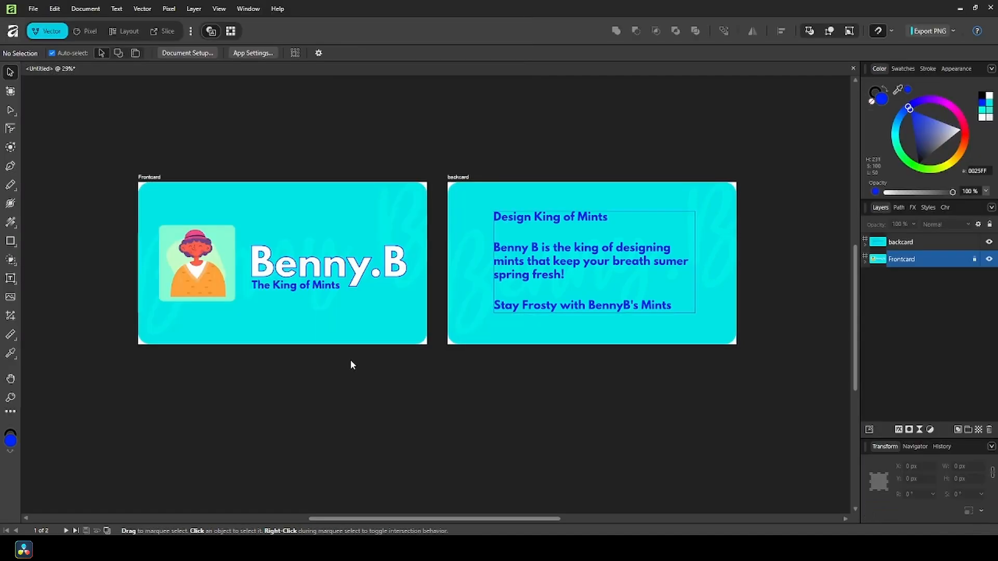